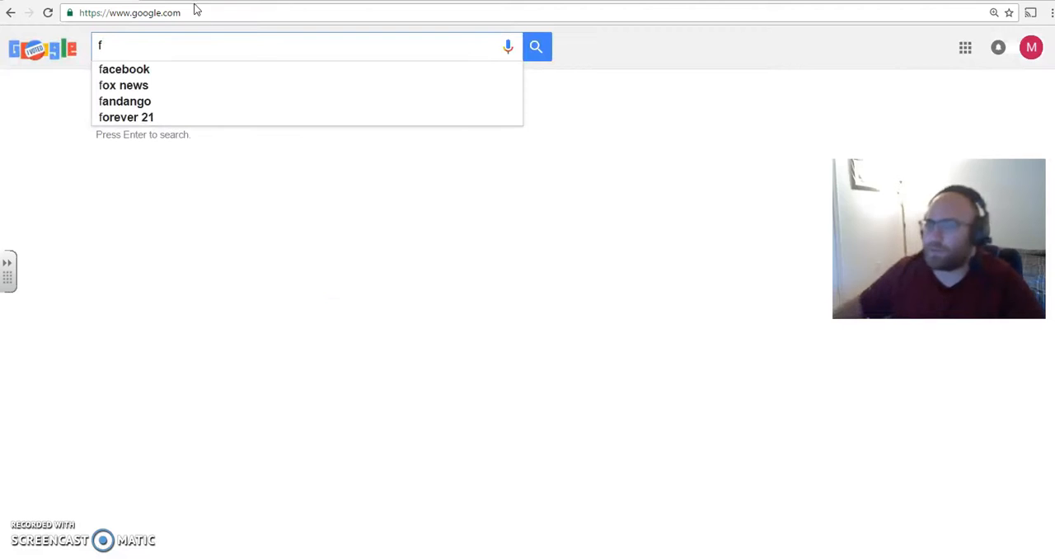
# - Go to forms.google.com and create a blank form, declining the introductory tour
pyautogui.write('forms.google.com')
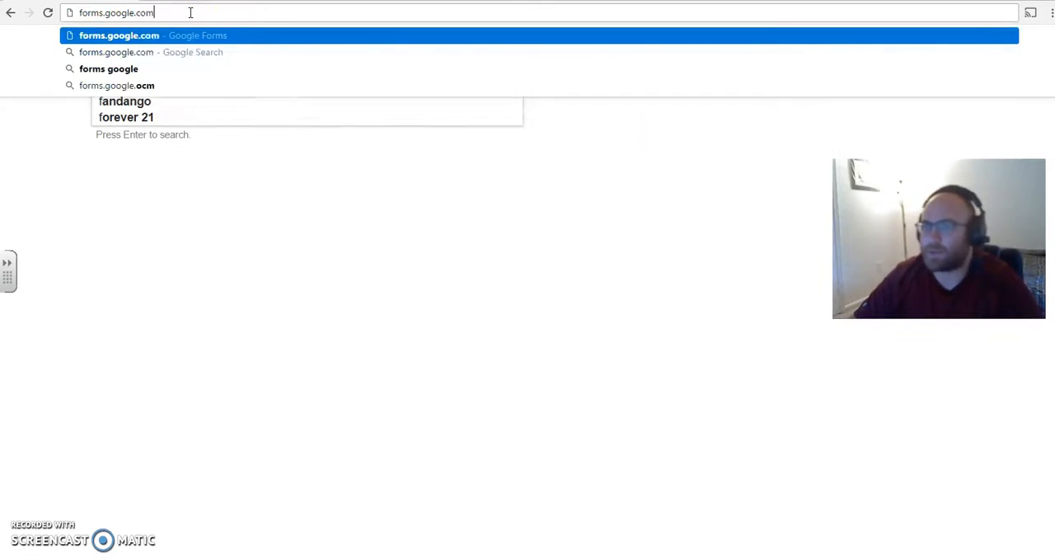
pyautogui.press('Return')
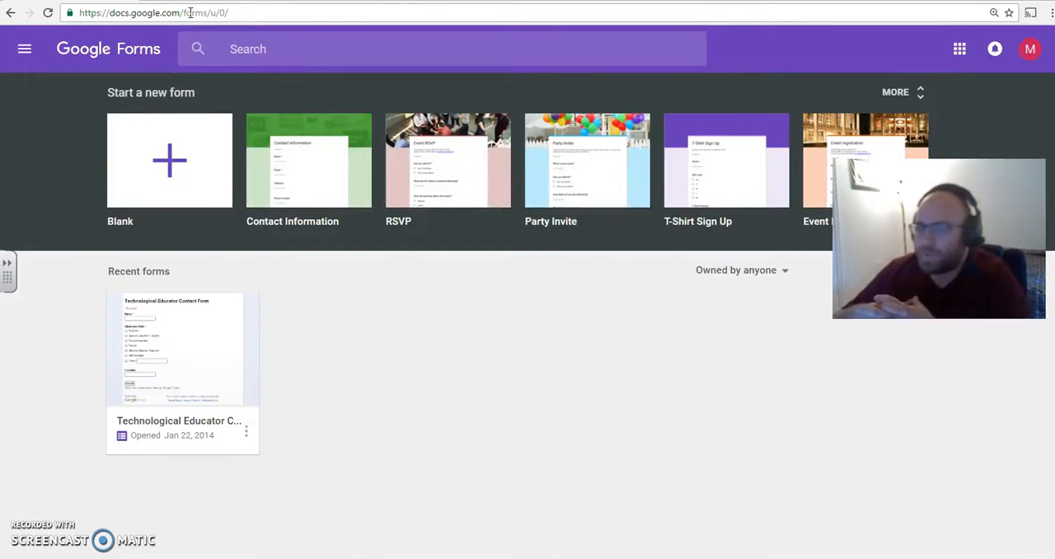
pyautogui.click(165, 159)
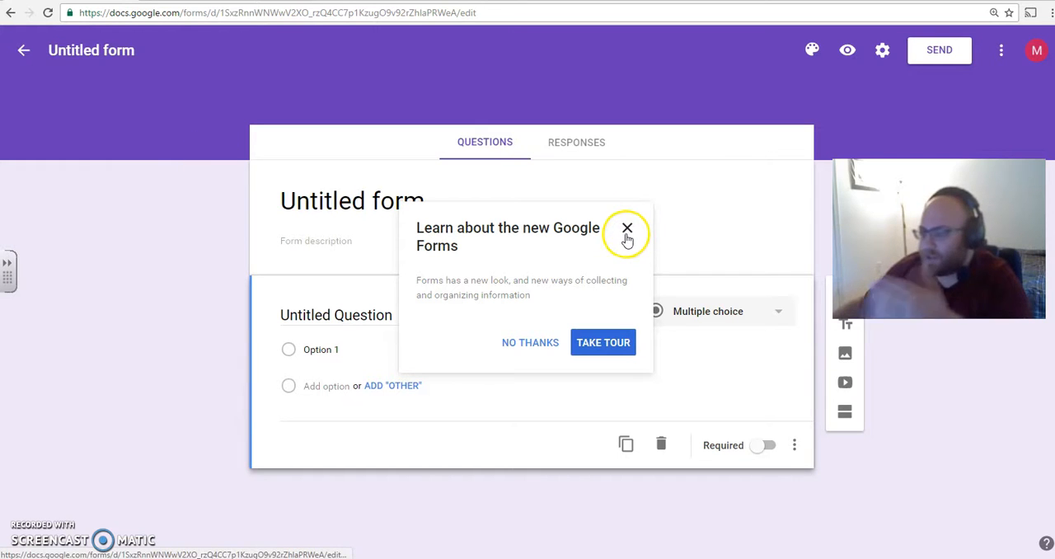
pyautogui.click(532, 342)
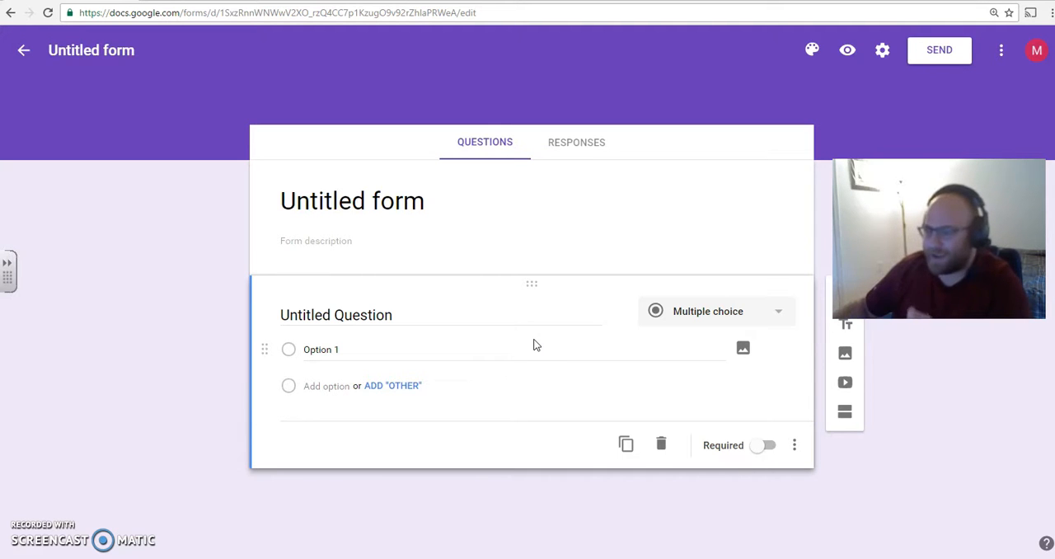
# - Title the form "BE Technological Educators Mock Election"
pyautogui.click(458, 206)
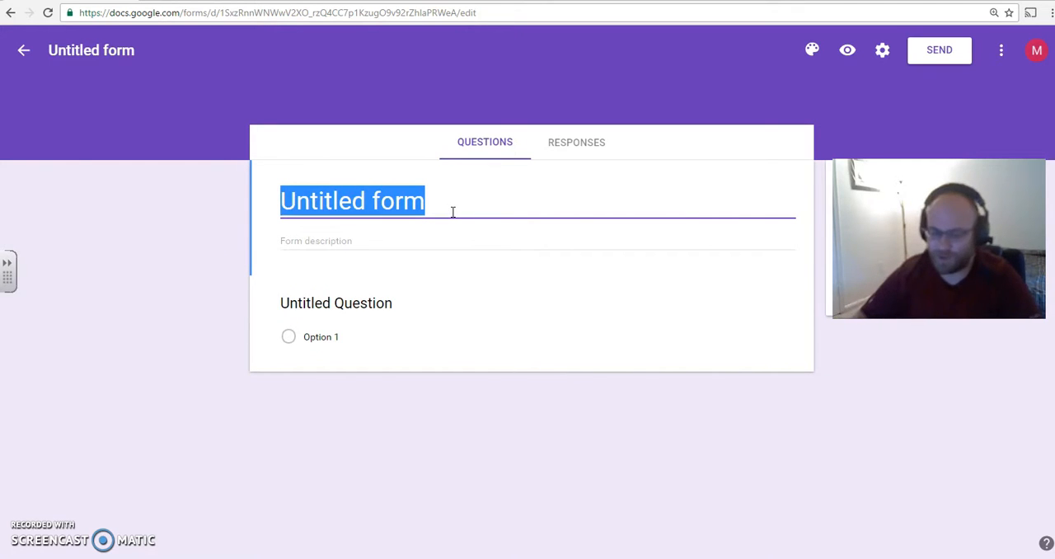
pyautogui.write('B')
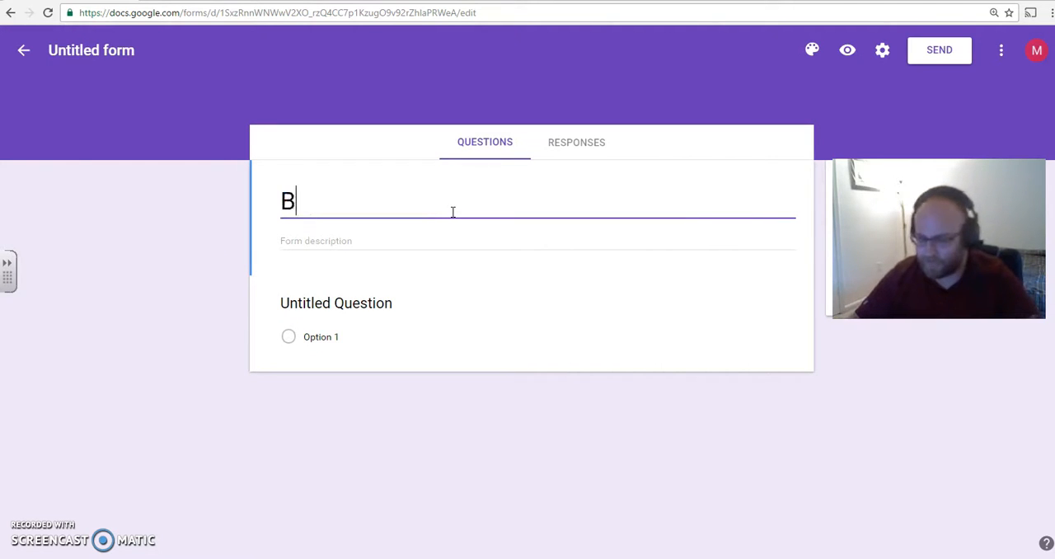
pyautogui.write('E Technolo')
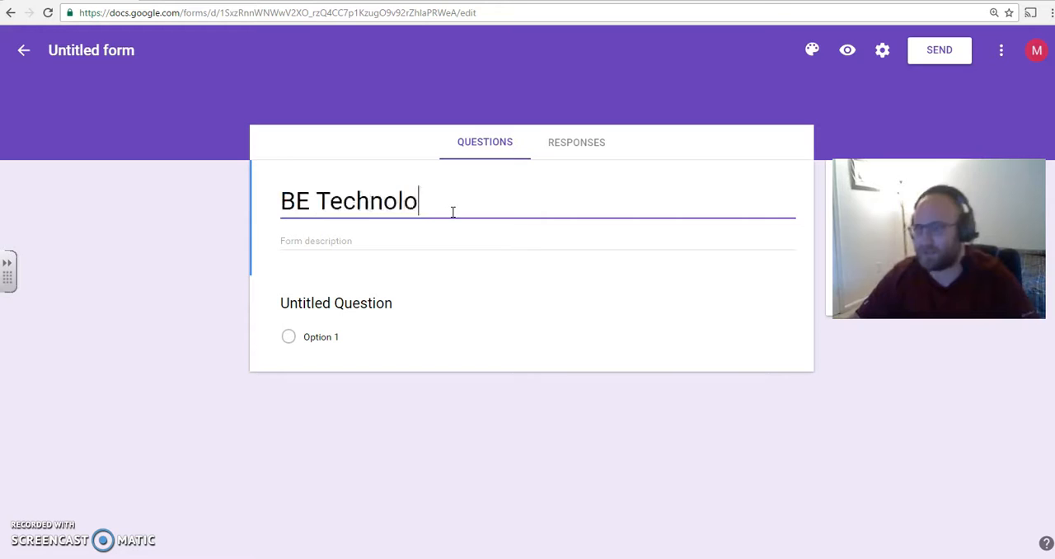
pyautogui.write('gical Edu')
pyautogui.press('BackSpace')
pyautogui.write('ducato')
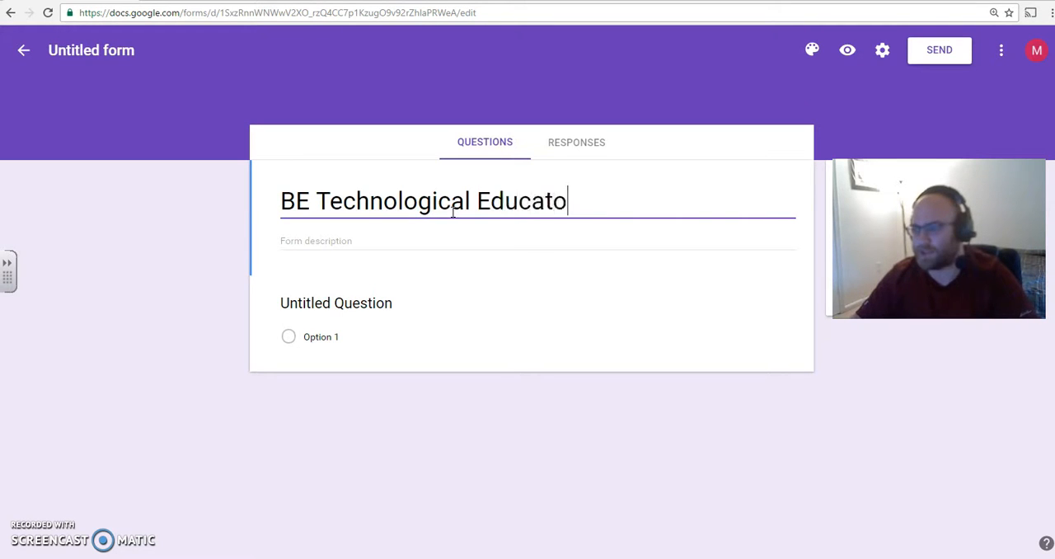
pyautogui.write('rs Mock ')
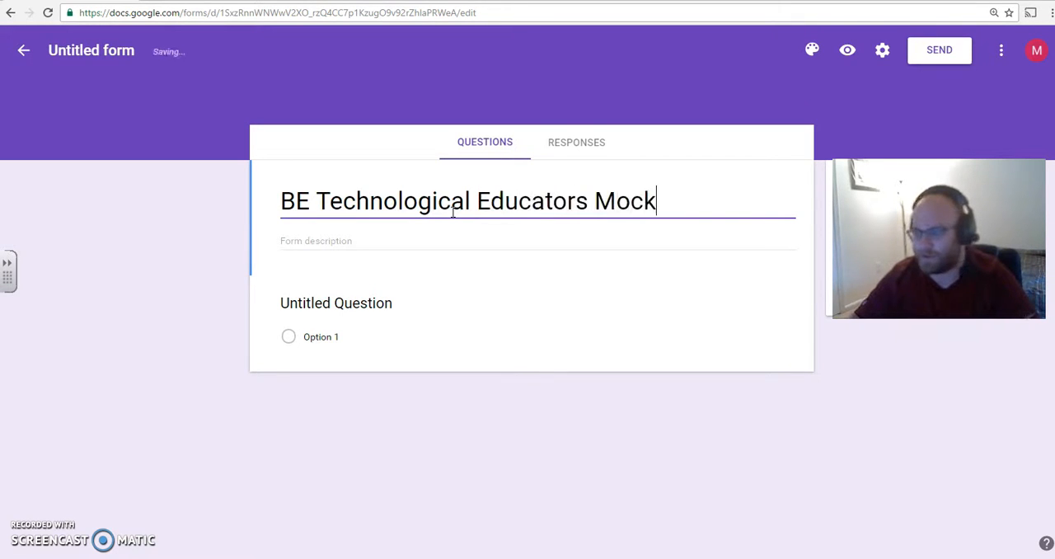
pyautogui.write('Election')
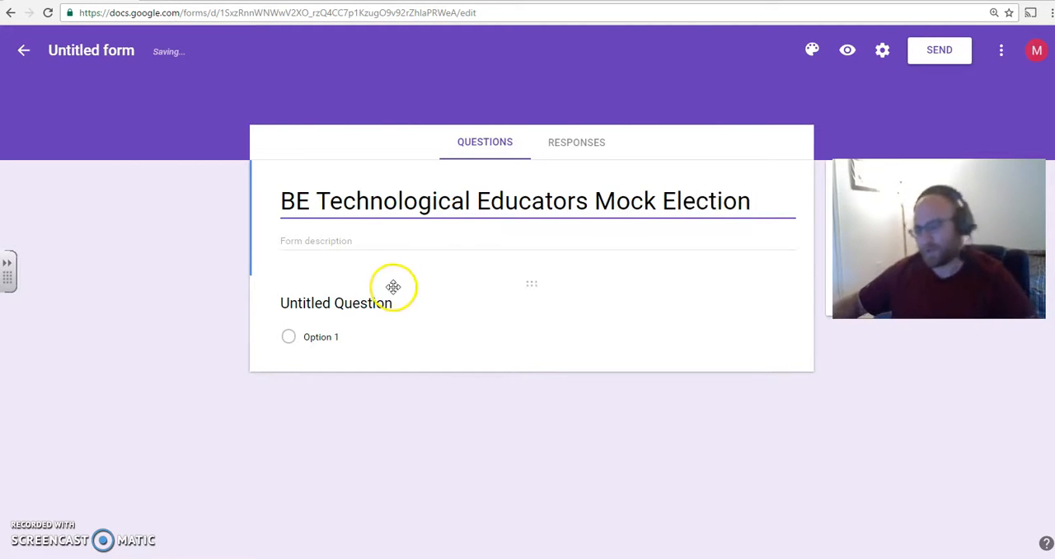
# - Enter the form description "Please choose 1 candidate that you wish to elect and complete the following questions."
pyautogui.click(359, 237)
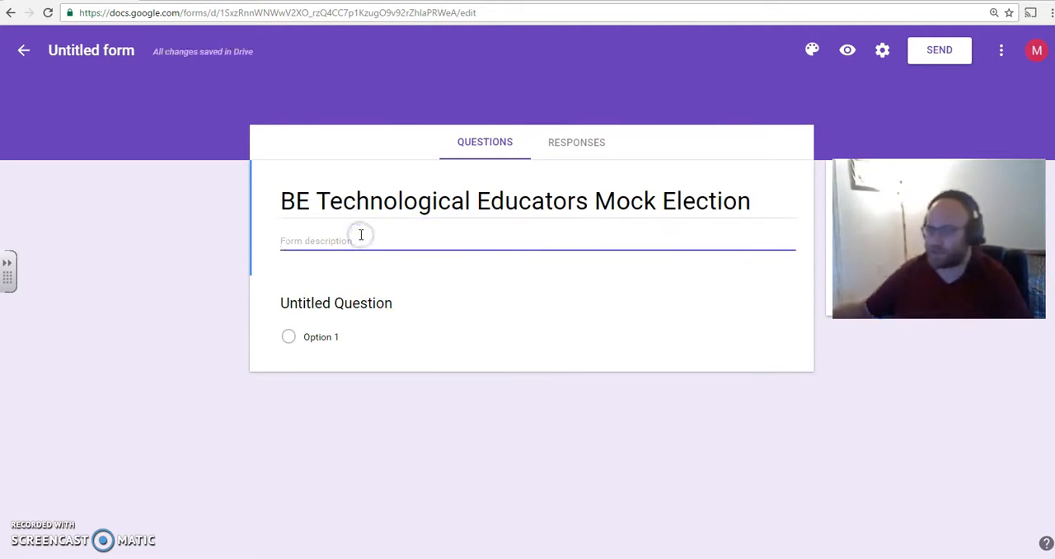
pyautogui.write('Please ')
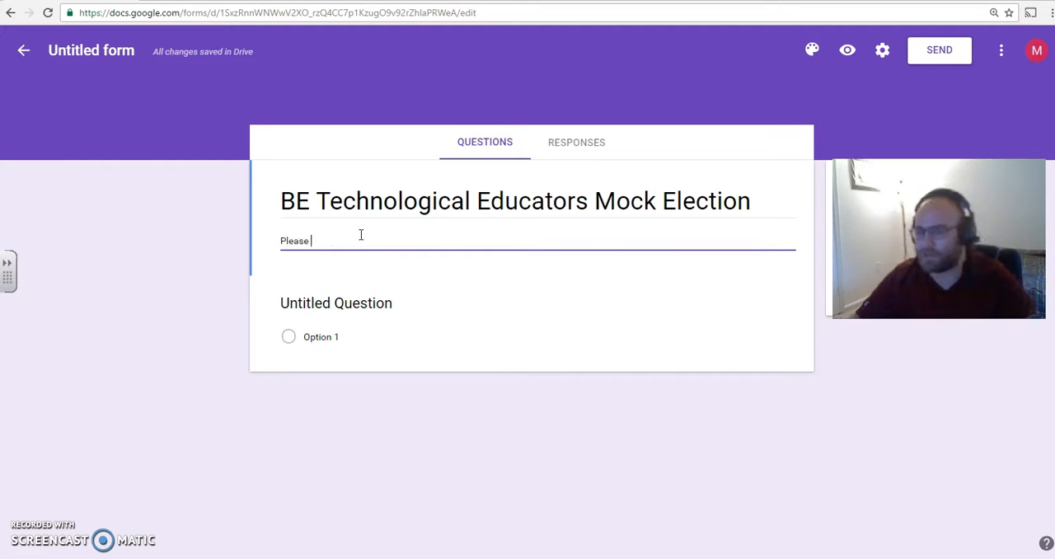
pyautogui.write('choose 1 c')
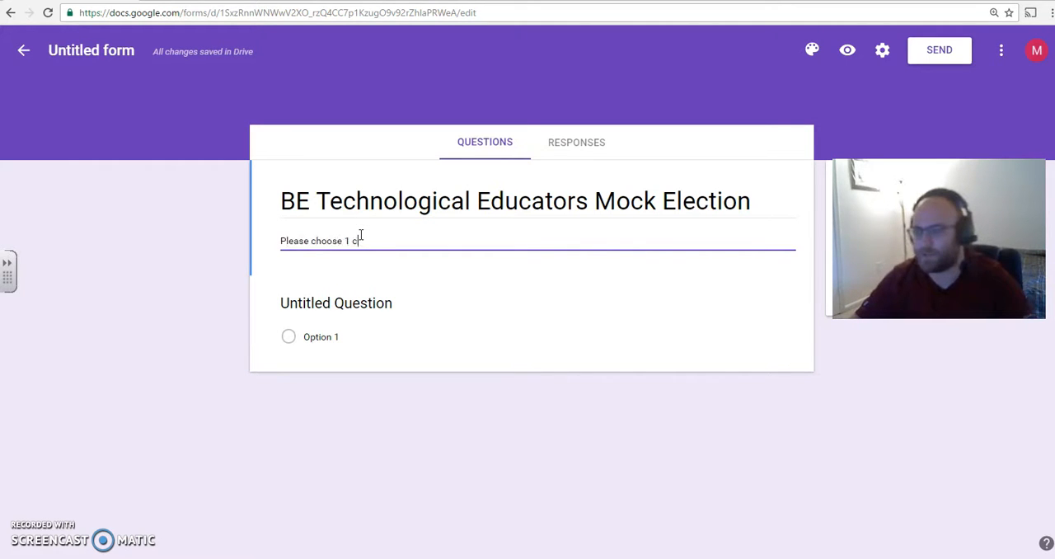
pyautogui.write('andidate')
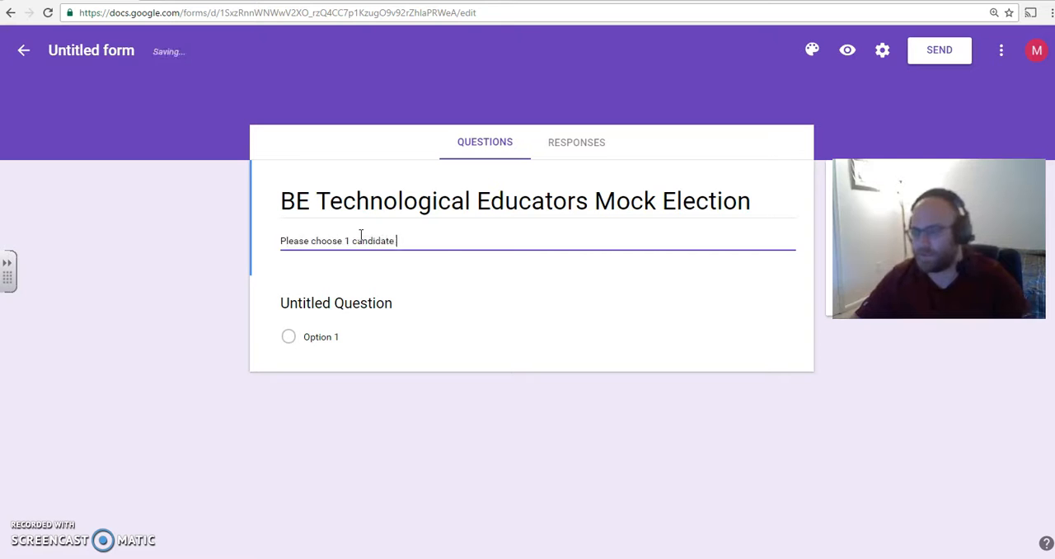
pyautogui.click(365, 236)
pyautogui.click(446, 248)
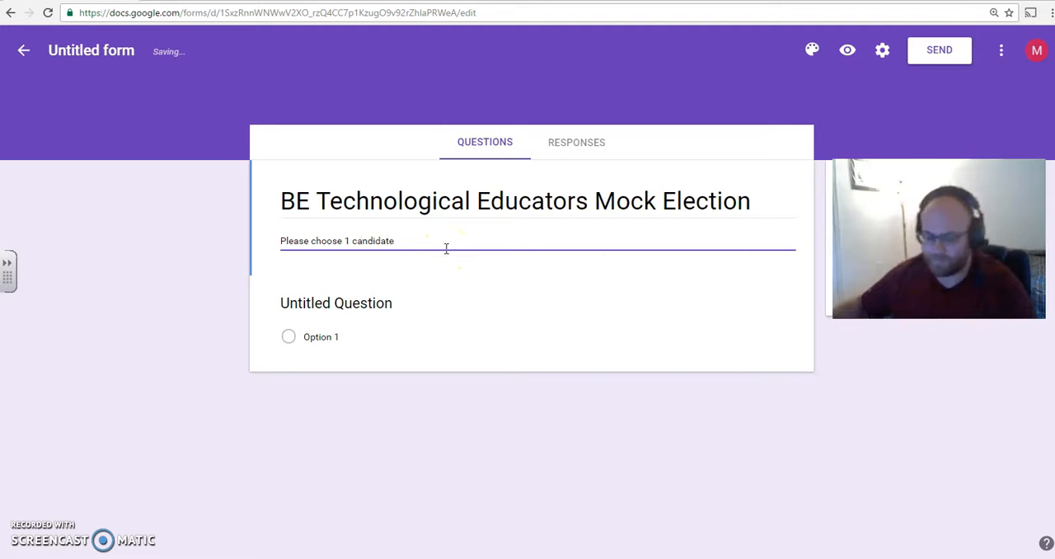
pyautogui.write('tha')
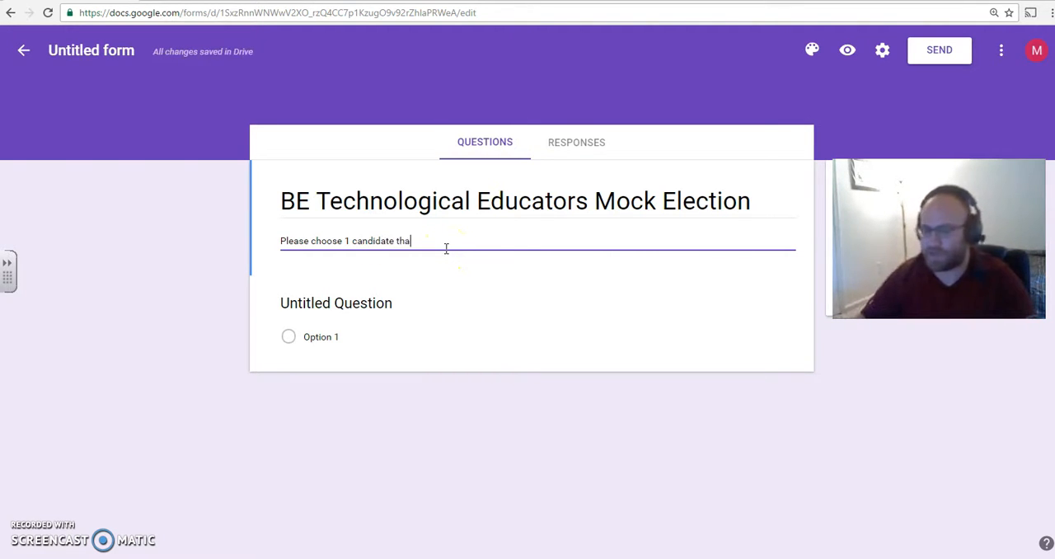
pyautogui.write('t you wish to elcet')
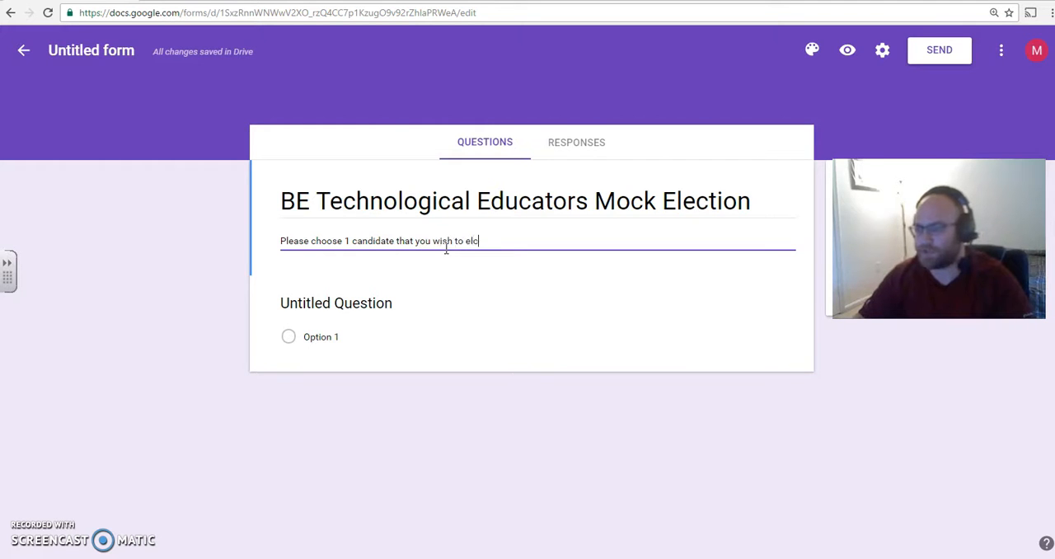
pyautogui.press('BackSpace')
pyautogui.press('BackSpace')
pyautogui.press('BackSpace')
pyautogui.write('ect and')
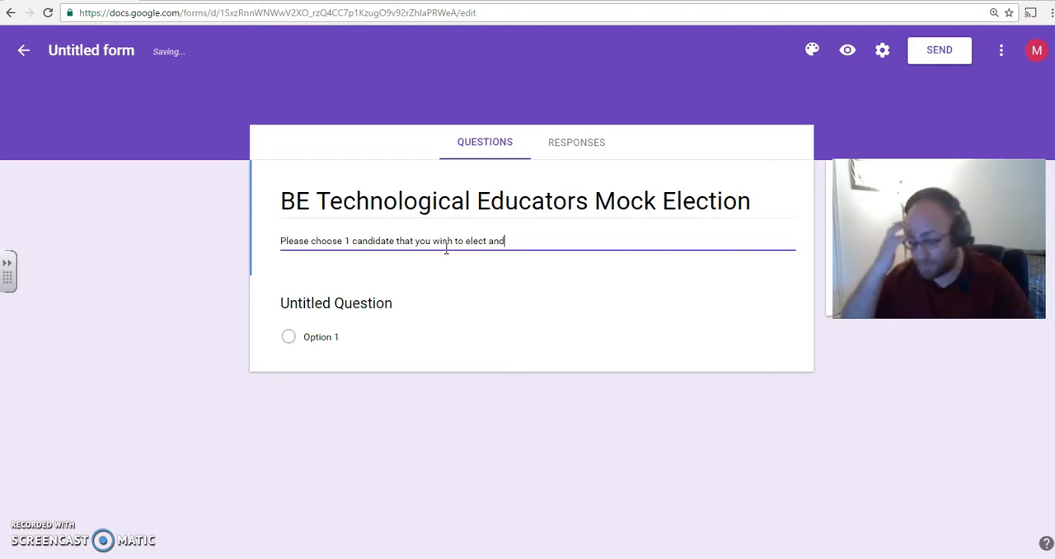
pyautogui.write(' complete th')
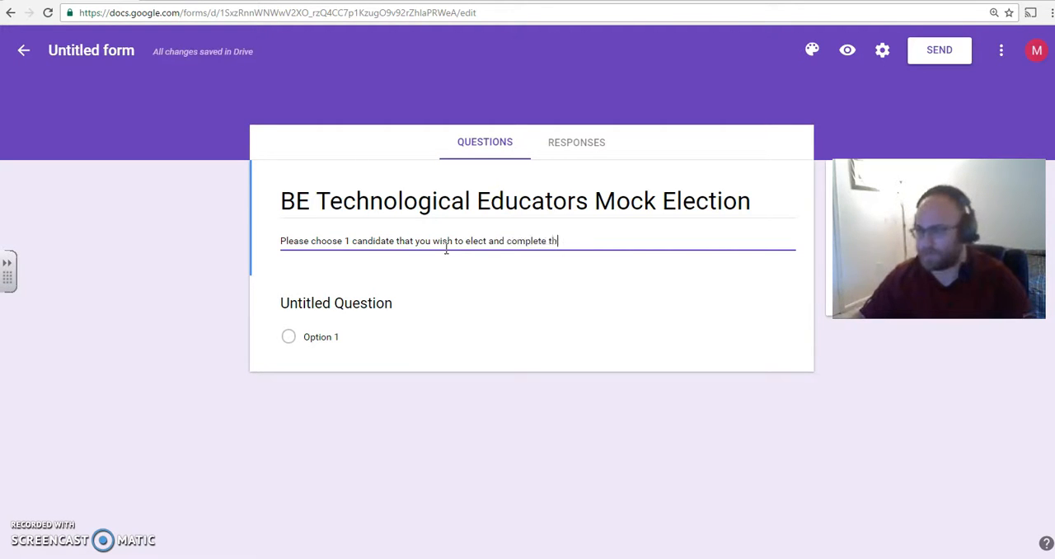
pyautogui.write('e following questions.')
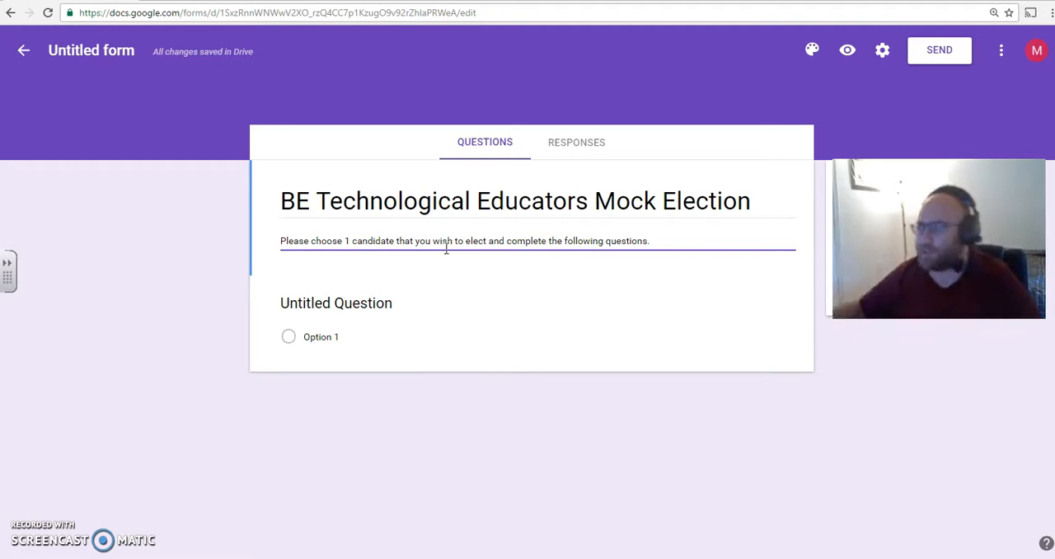
# - Replace the untitled question's text with "Who would you like to vote for President"
pyautogui.click(353, 306)
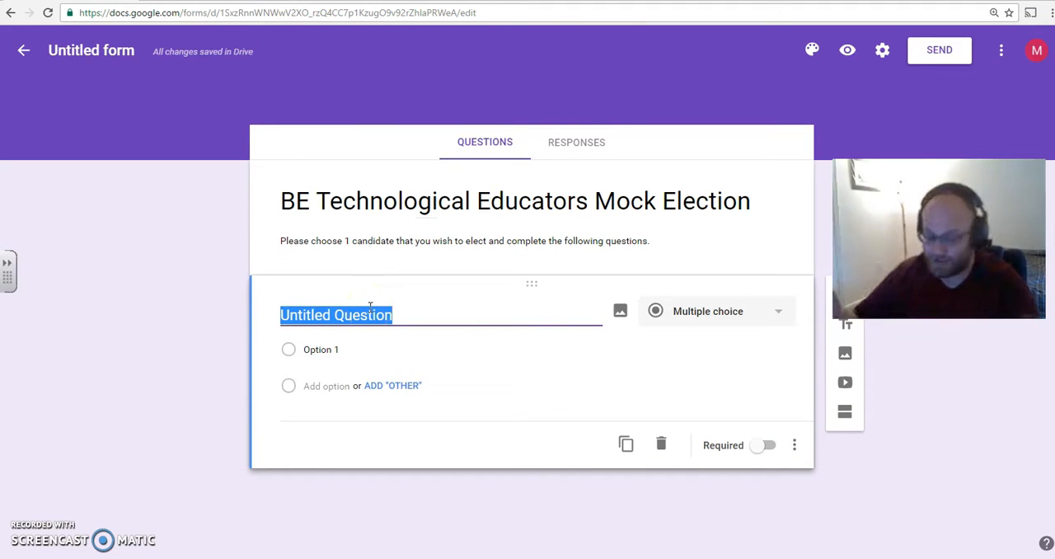
pyautogui.write('Who wu')
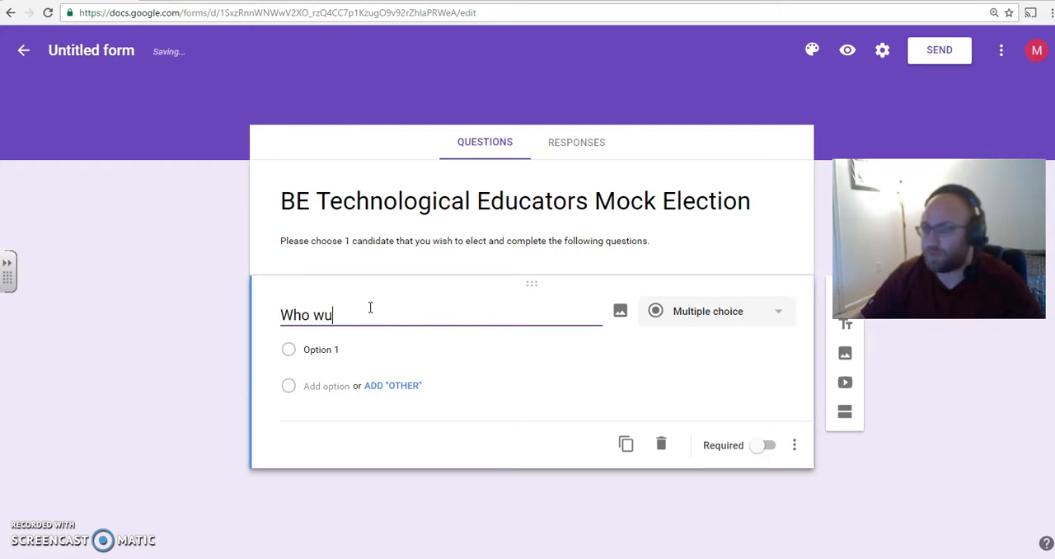
pyautogui.press('BackSpace')
pyautogui.write('ould ')
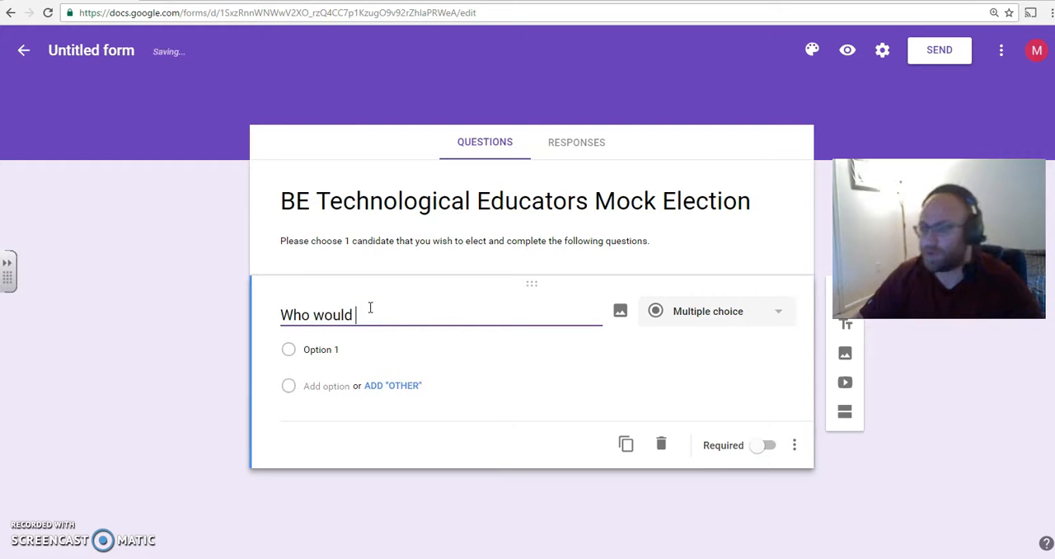
pyautogui.write('you like to vore')
pyautogui.press('BackSpace')
pyautogui.press('BackSpace')
pyautogui.write('te ')
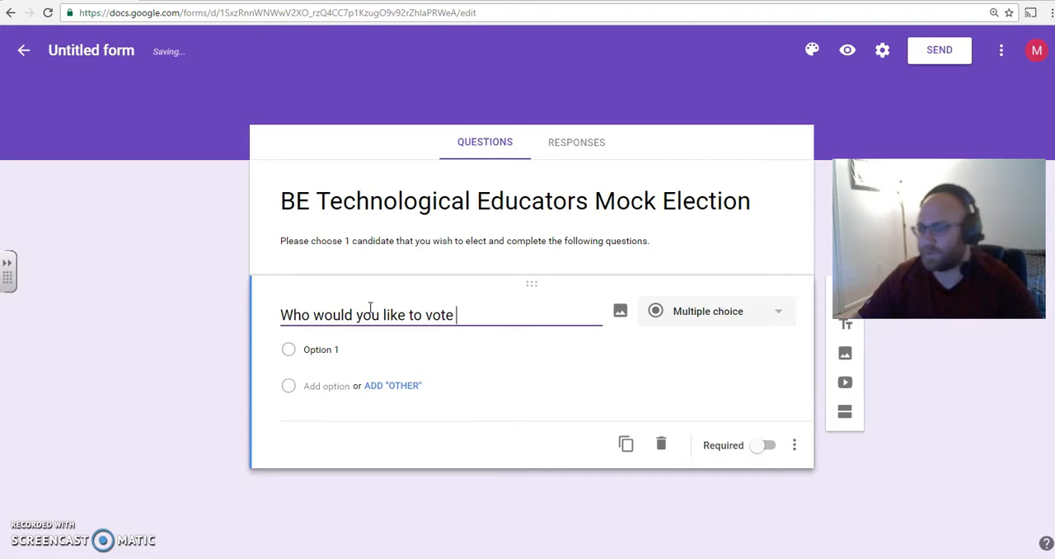
pyautogui.write('for')
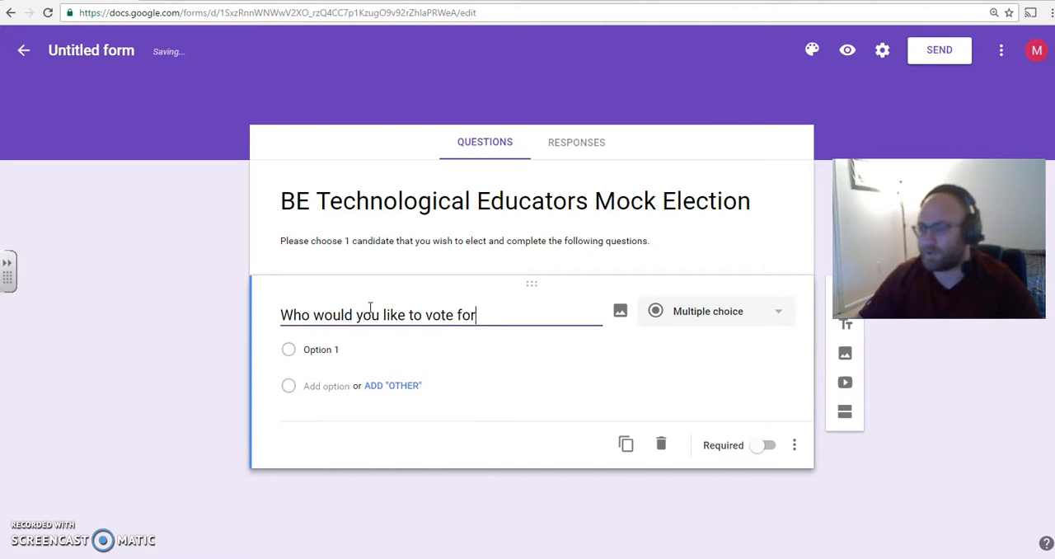
pyautogui.write(' President')
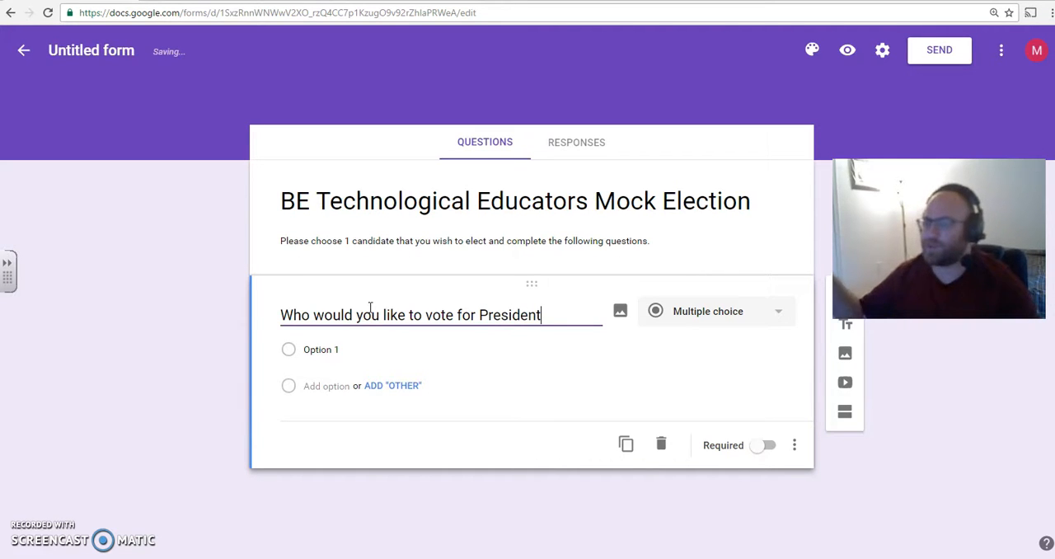
# - Reword the question to "Who would you like to vote for the President of the USA" and keep its type as Multiple choice
pyautogui.moveTo(478, 314); pyautogui.dragTo(489, 314)
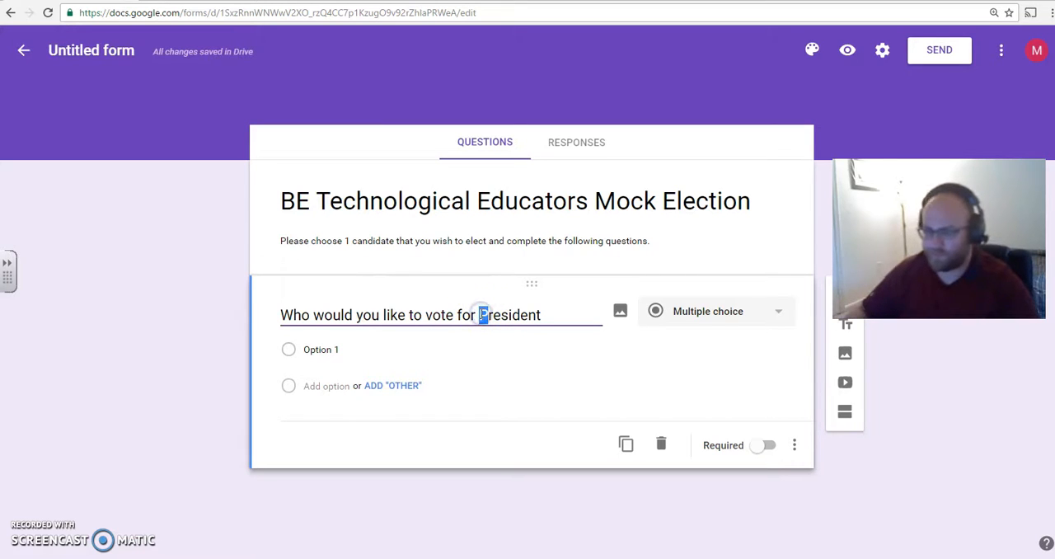
pyautogui.write('the P')
pyautogui.press('End')
pyautogui.write('of the USA')
pyautogui.click(677, 327)
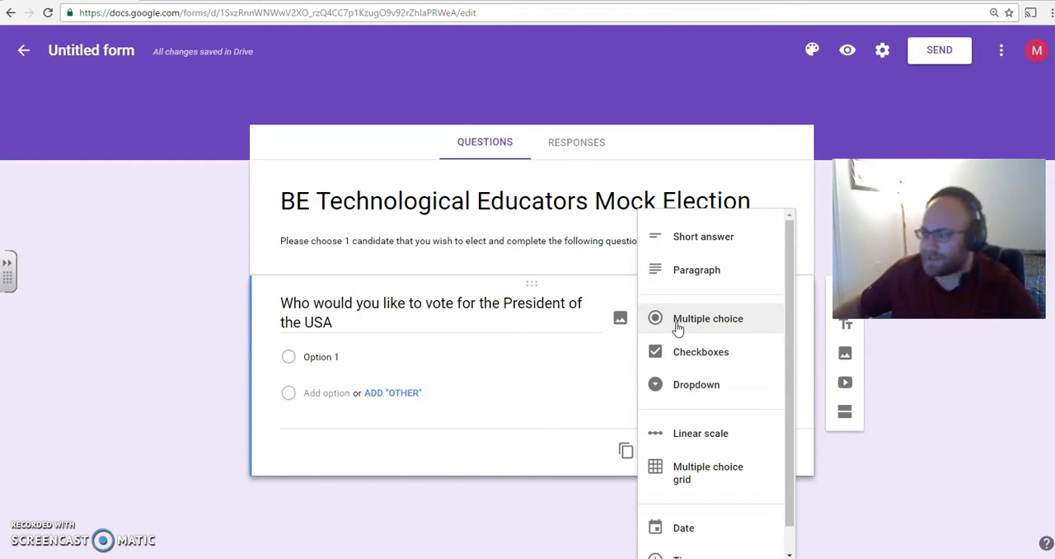
pyautogui.click(677, 327)
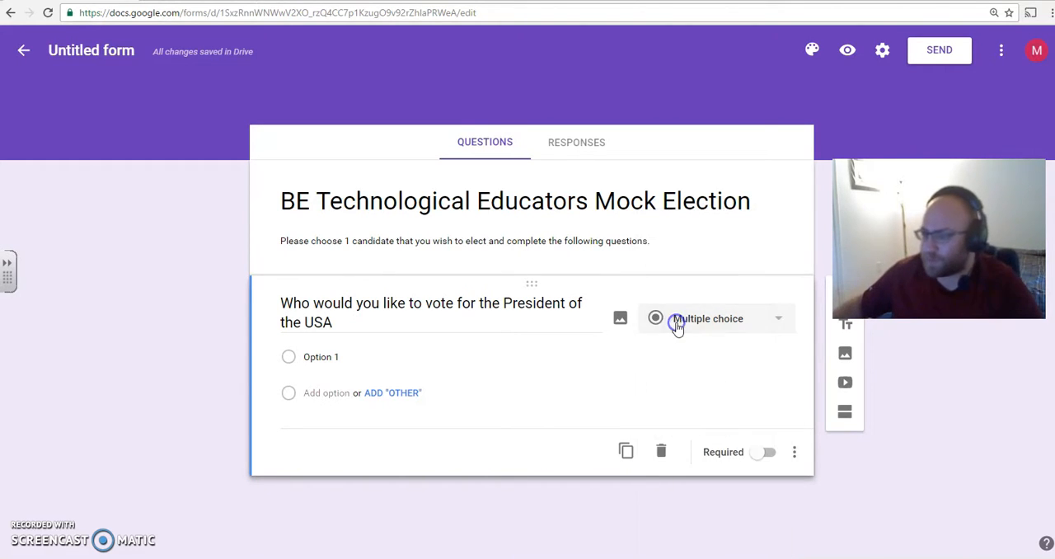
# - Replace the first answer option's placeholder text with "Democrat Party"
pyautogui.click(410, 363)
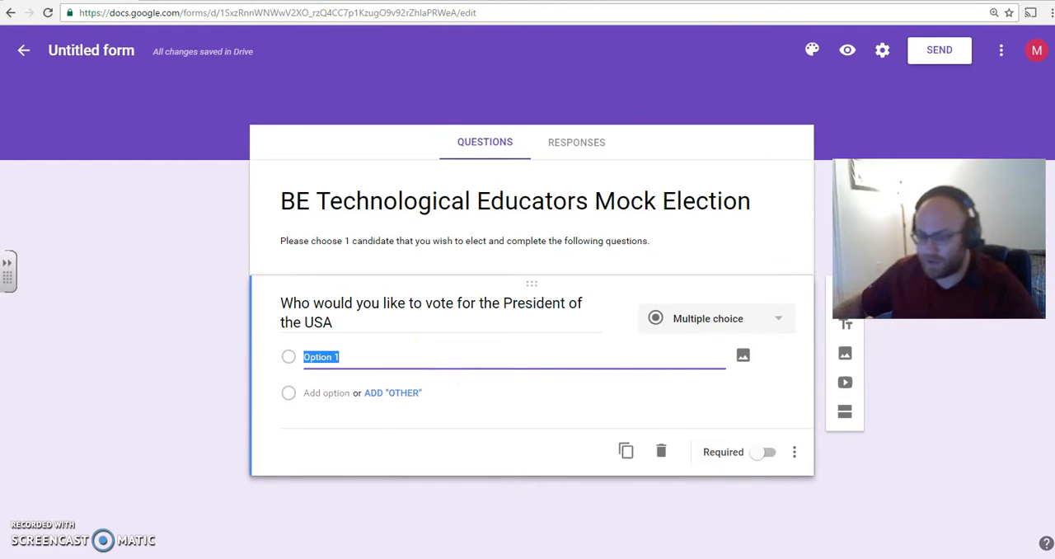
pyautogui.doubleClick(322, 356)
pyautogui.click(322, 356)
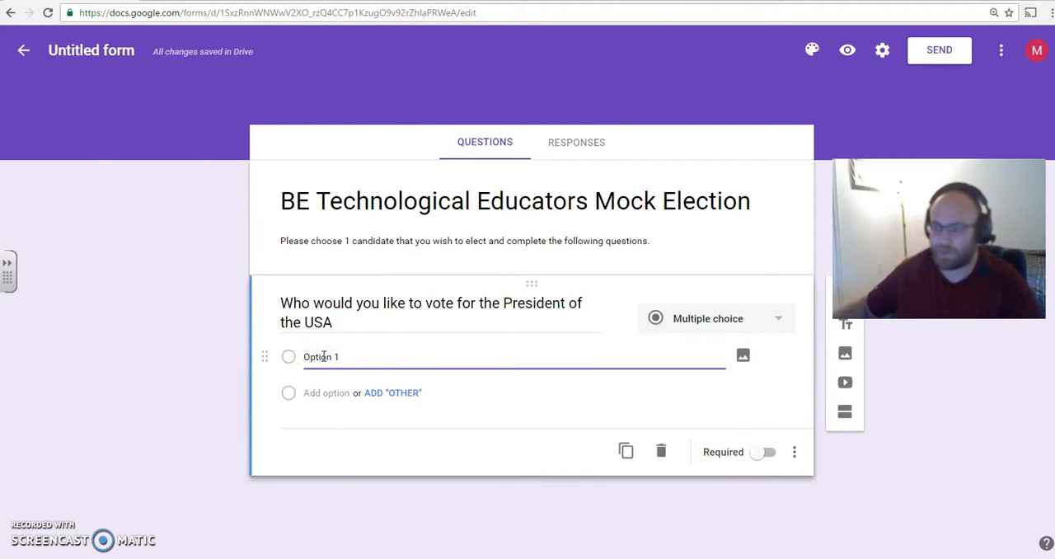
pyautogui.tripleClick(322, 356)
pyautogui.write('Democrat')
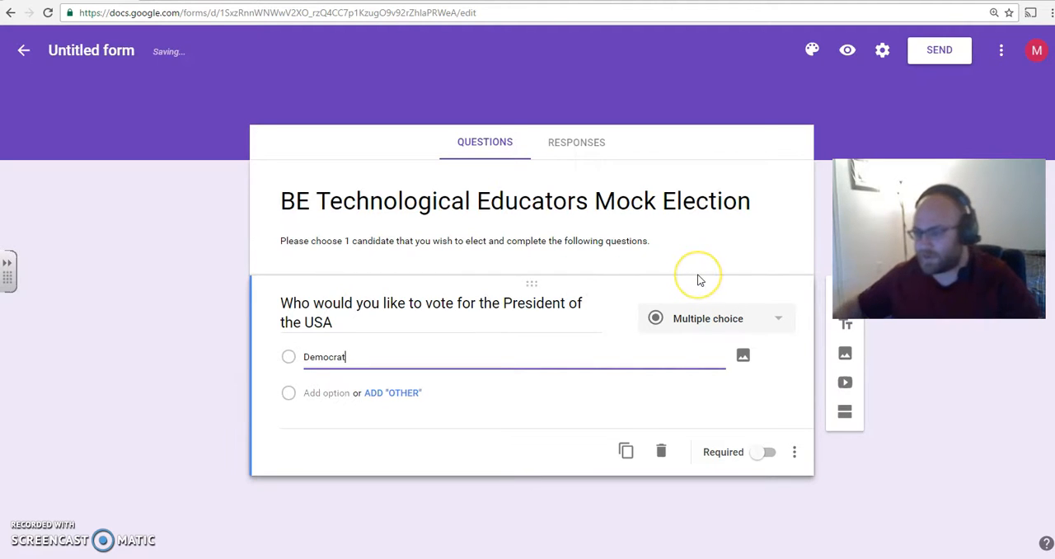
pyautogui.write(' Par')
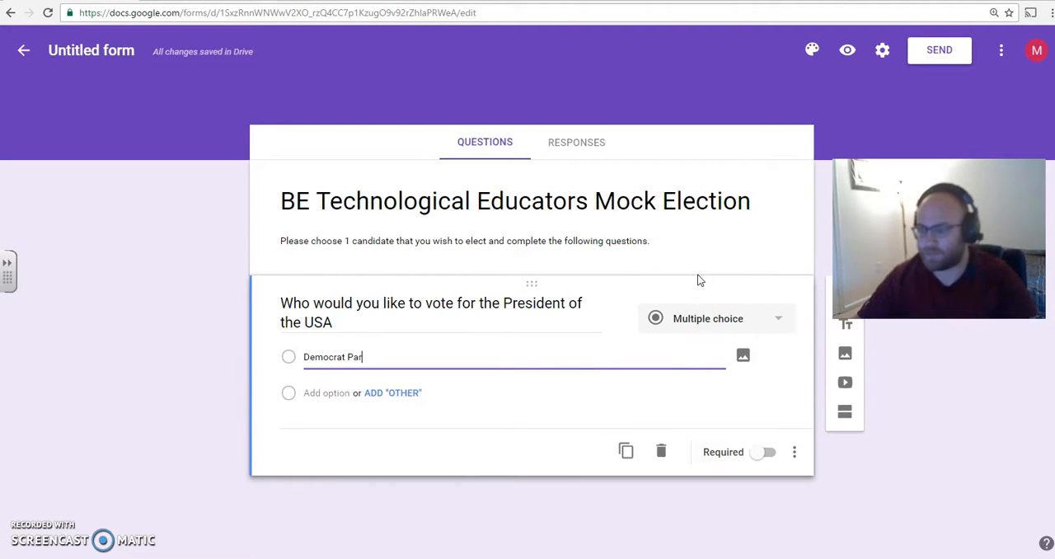
pyautogui.write('ty - (P) Hillary Clint')
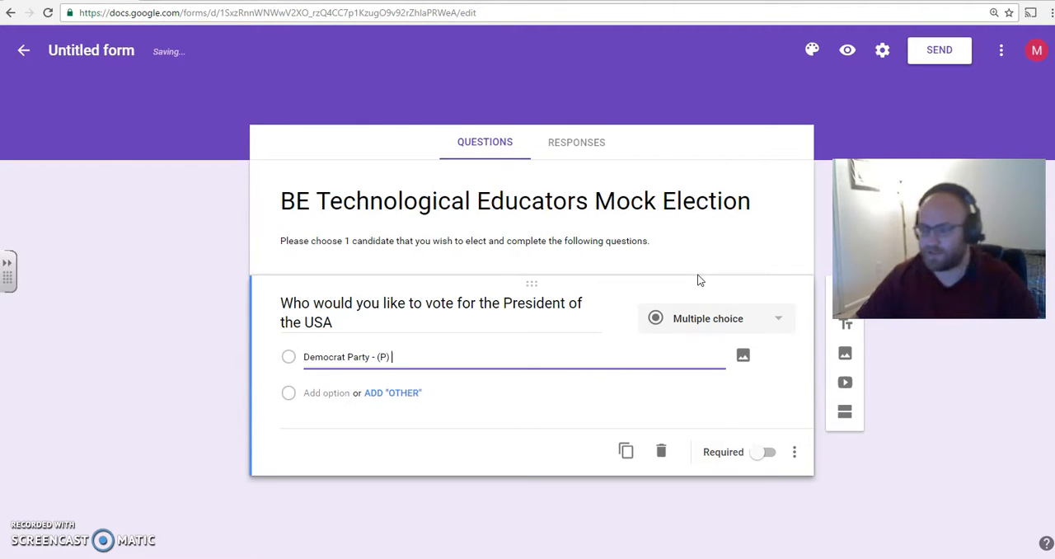
pyautogui.write('on an')
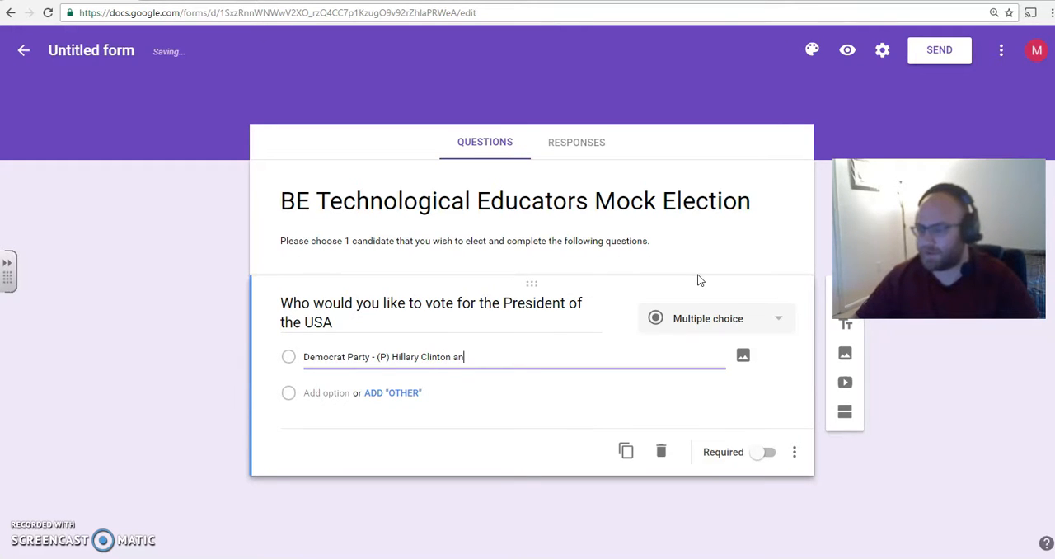
pyautogui.write('d (V')
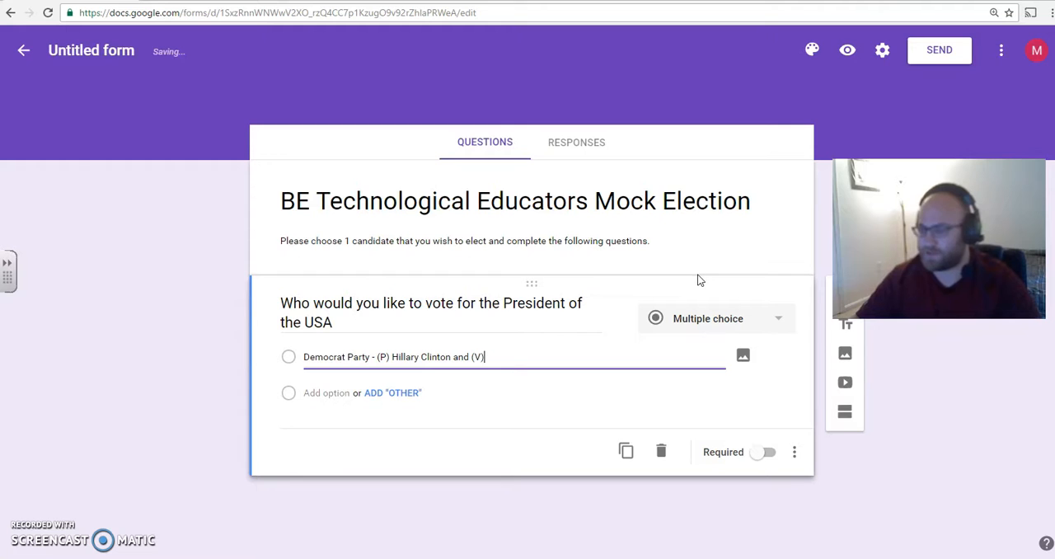
pyautogui.write('P) D')
# - Extend the Democrat Party option with " - (P) Hillary Clinton and (VP) Timothy Kaine"
pyautogui.press('BackSpace')
pyautogui.write('Timothy Kaine')
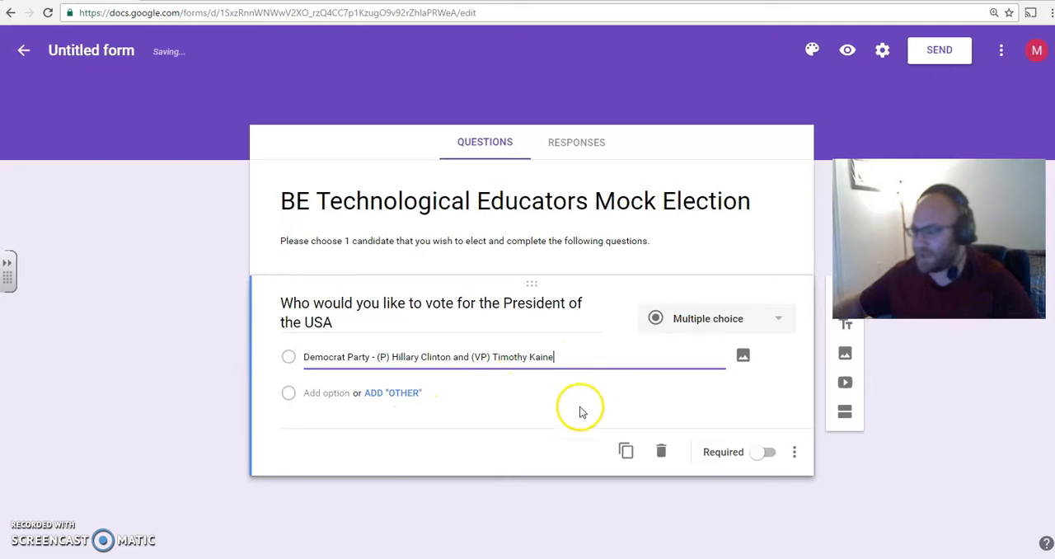
# - Add the option "Republican Party - (P) Donald Trump and (VP) Mike Pence" and a third option with placeholder text below it
pyautogui.click(318, 393)
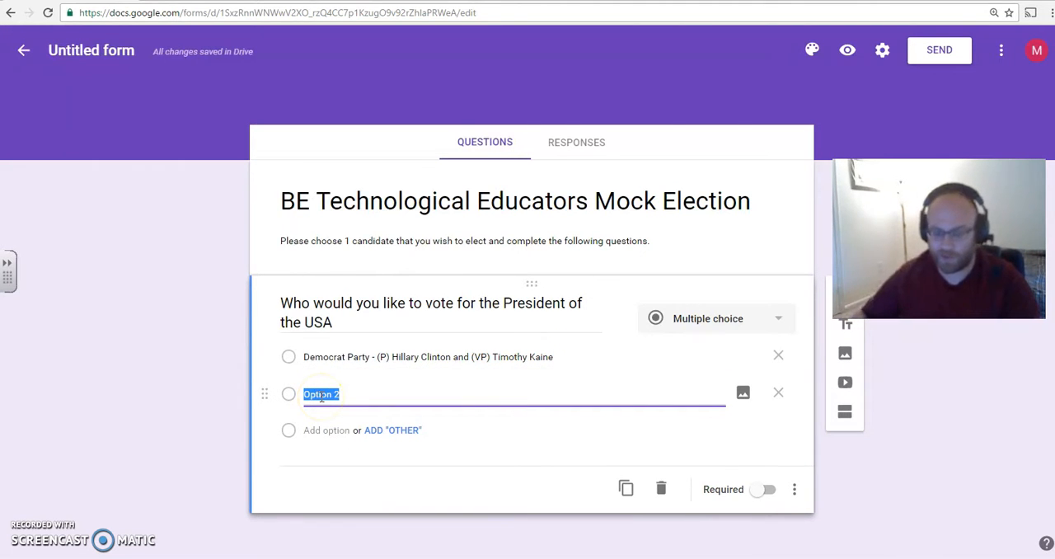
pyautogui.write('Rep')
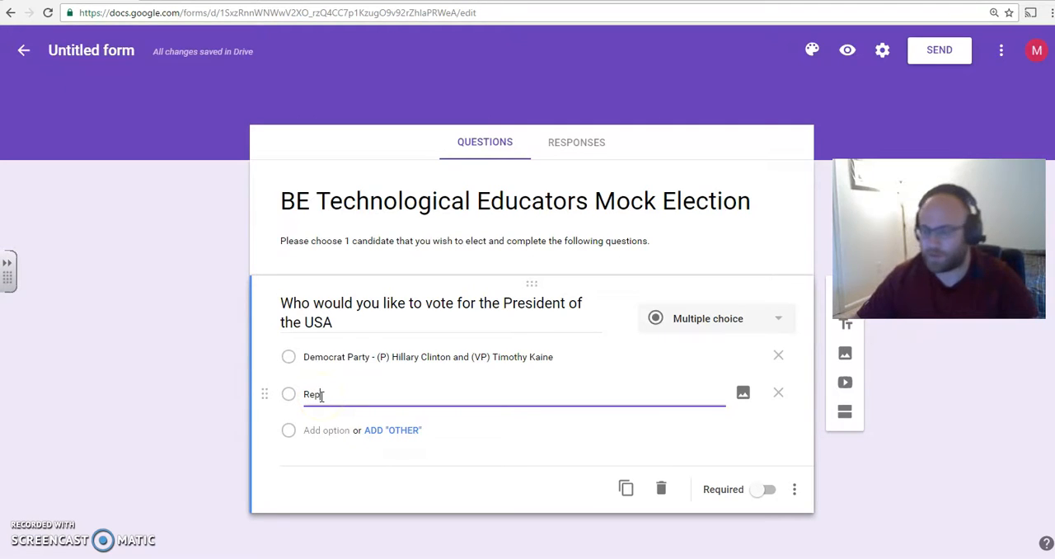
pyautogui.write('ublican Party - (P')
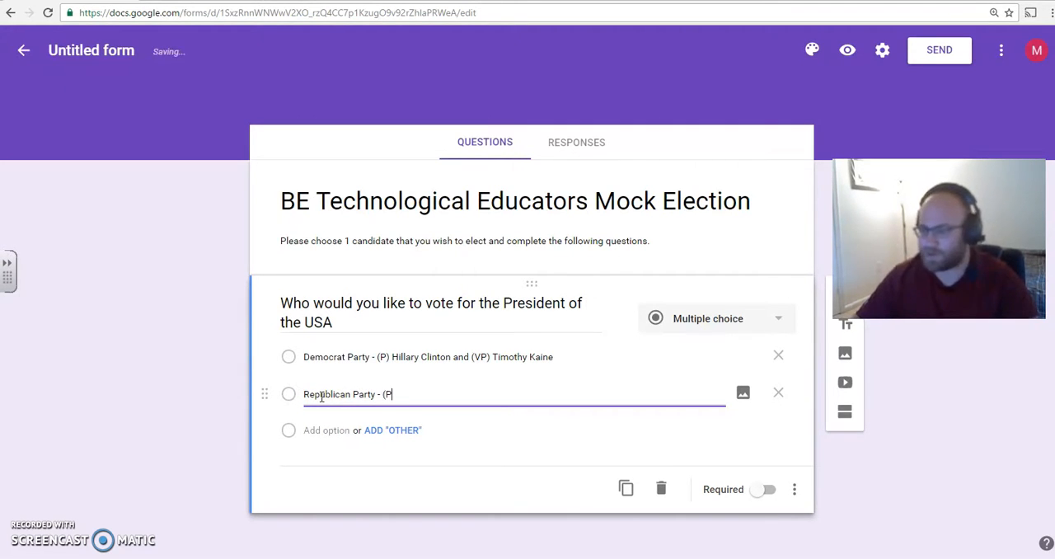
pyautogui.write(') Dona')
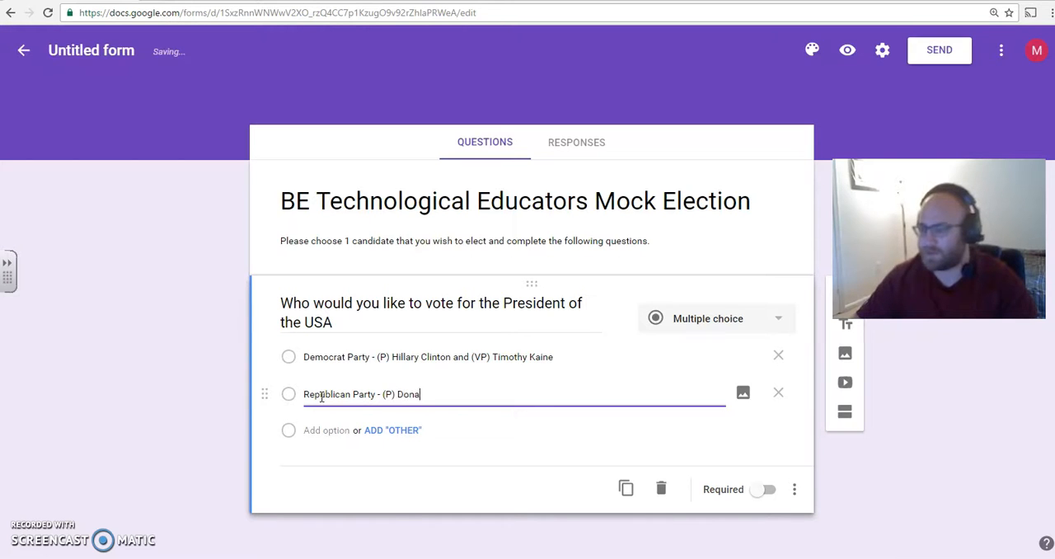
pyautogui.write('ld Trump and (VP')
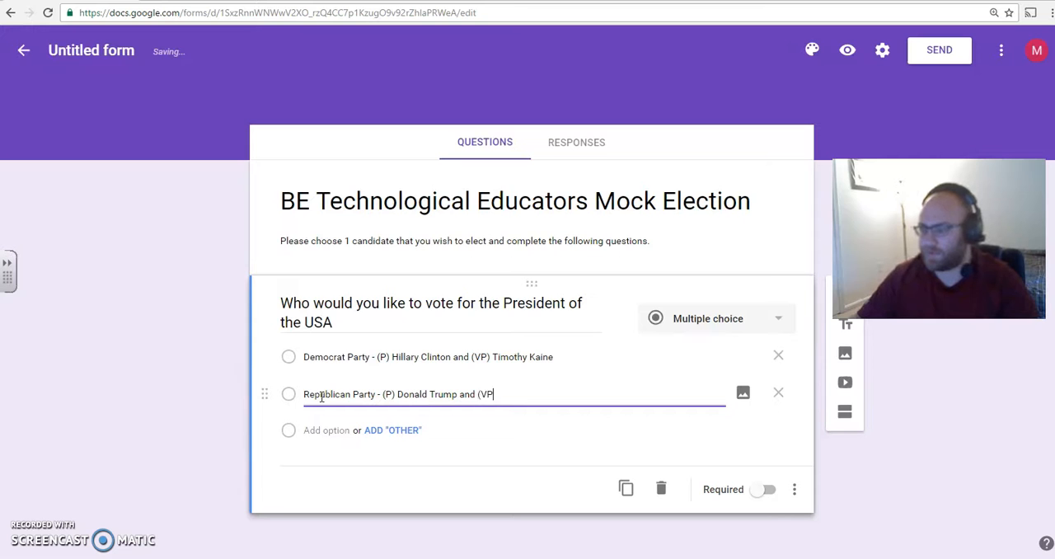
pyautogui.write('Mike Pence')
pyautogui.click(323, 430)
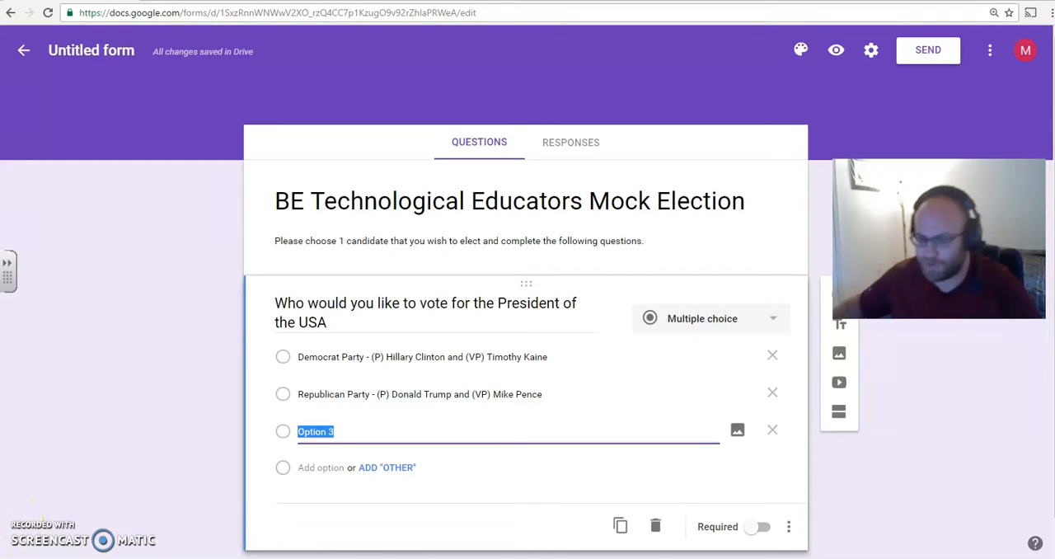
pyautogui.click(41, 547)
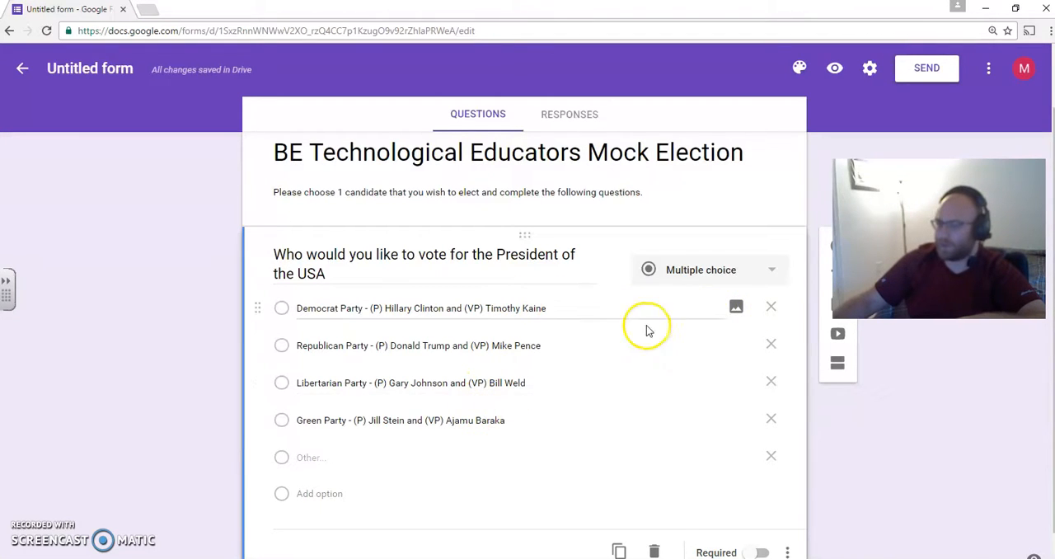
# - Upload a photo of the running mates to the Democrat Party option and another to the Republican Party option
pyautogui.click(737, 312)
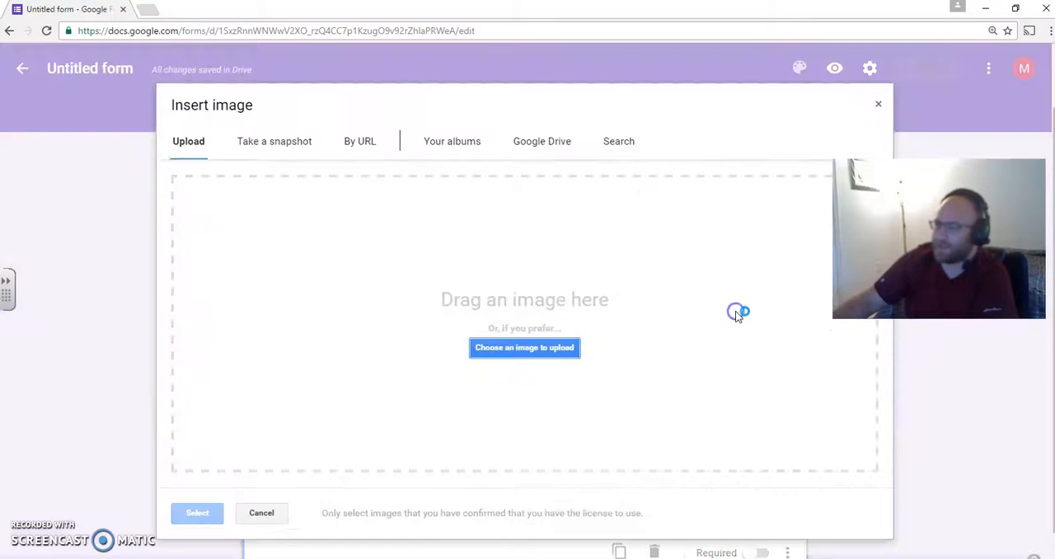
pyautogui.click(668, 345)
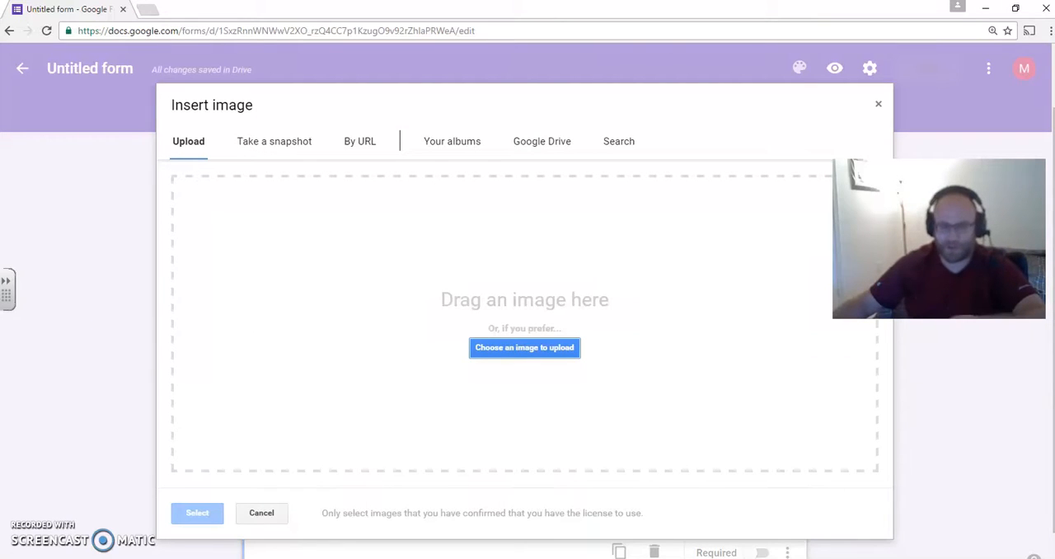
pyautogui.moveTo(1, 172); pyautogui.dragTo(0, 124)
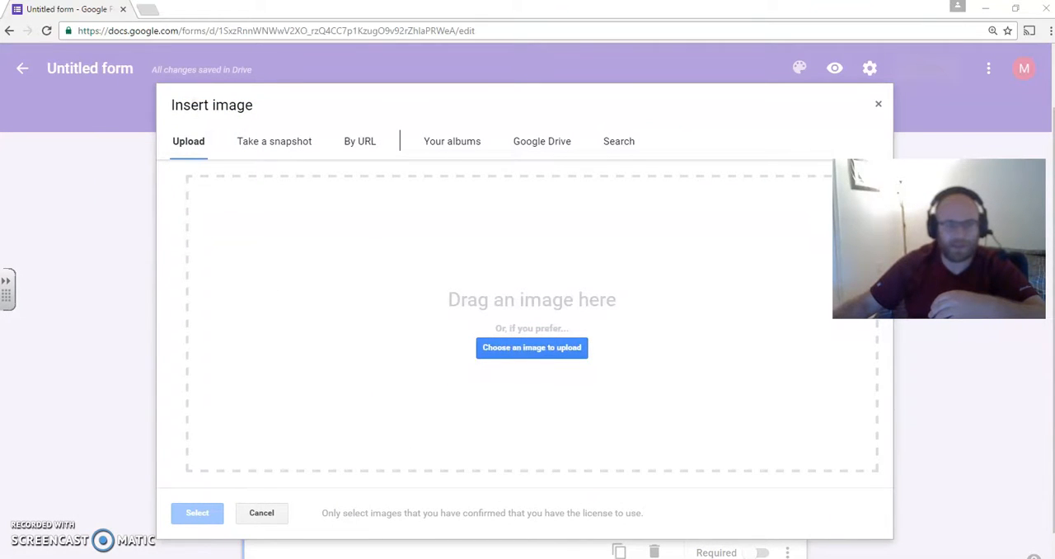
pyautogui.moveTo(1, 346); pyautogui.dragTo(404, 356)
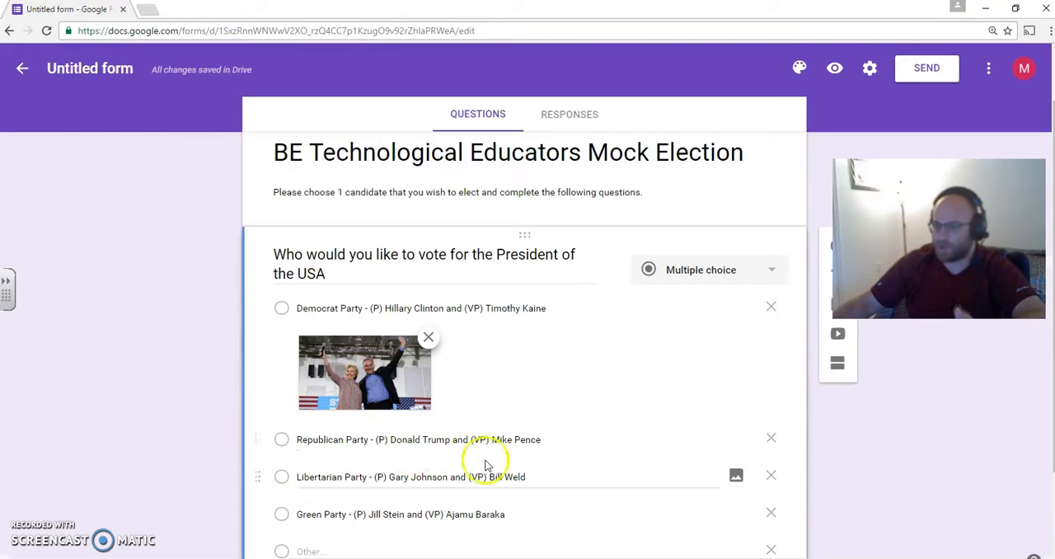
pyautogui.click(736, 438)
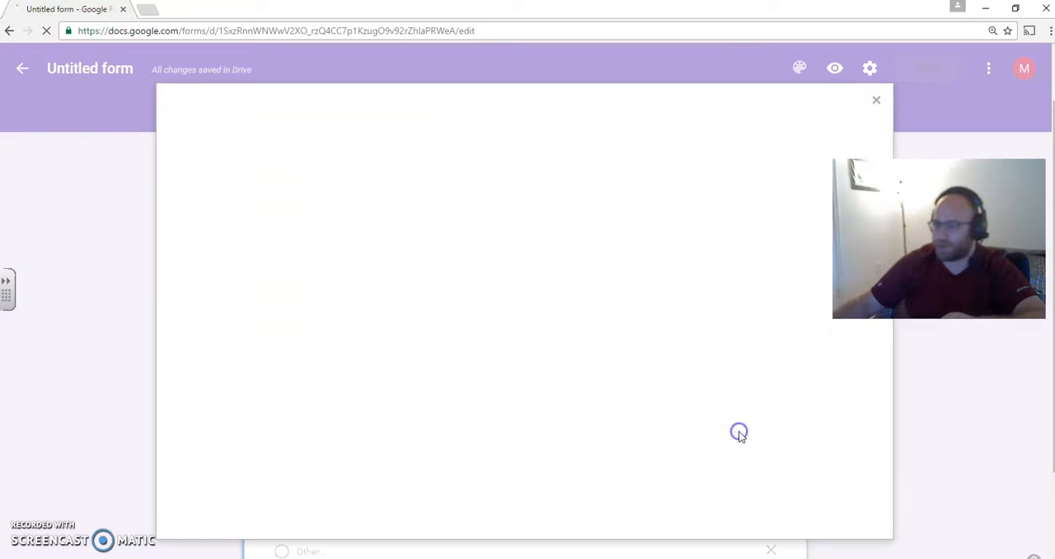
pyautogui.moveTo(0, 371); pyautogui.dragTo(365, 373)
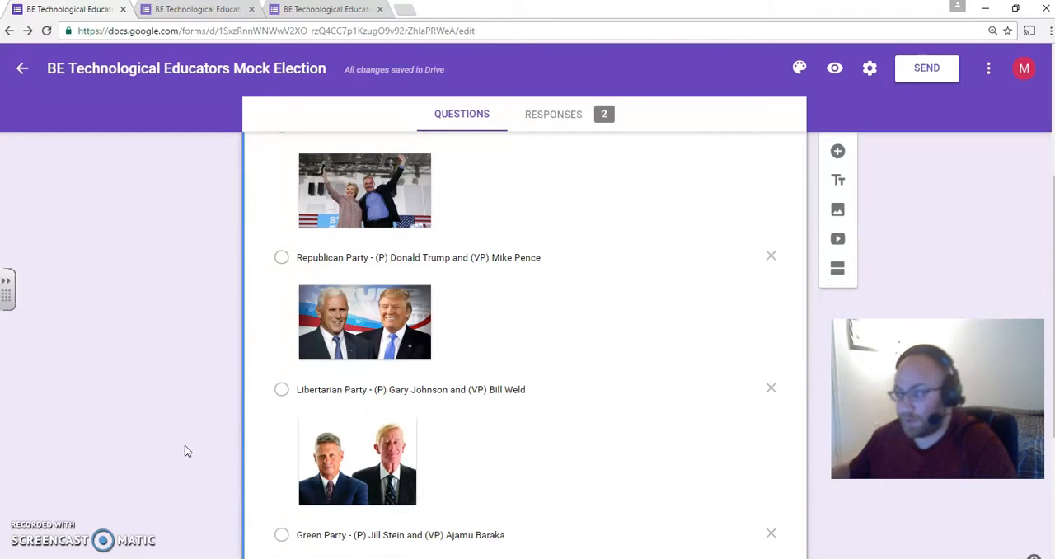
# - Add a new multiple-choice question below the presidential candidate question and start editing its text
pyautogui.scroll(-1, 186, 445)
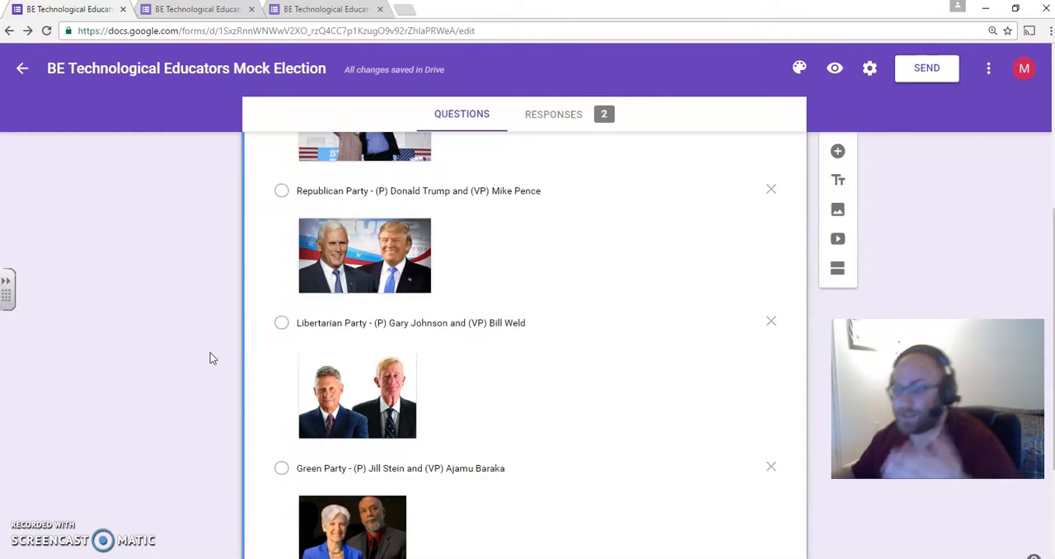
pyautogui.scroll(-1, 210, 353)
pyautogui.scroll(-2, 210, 352)
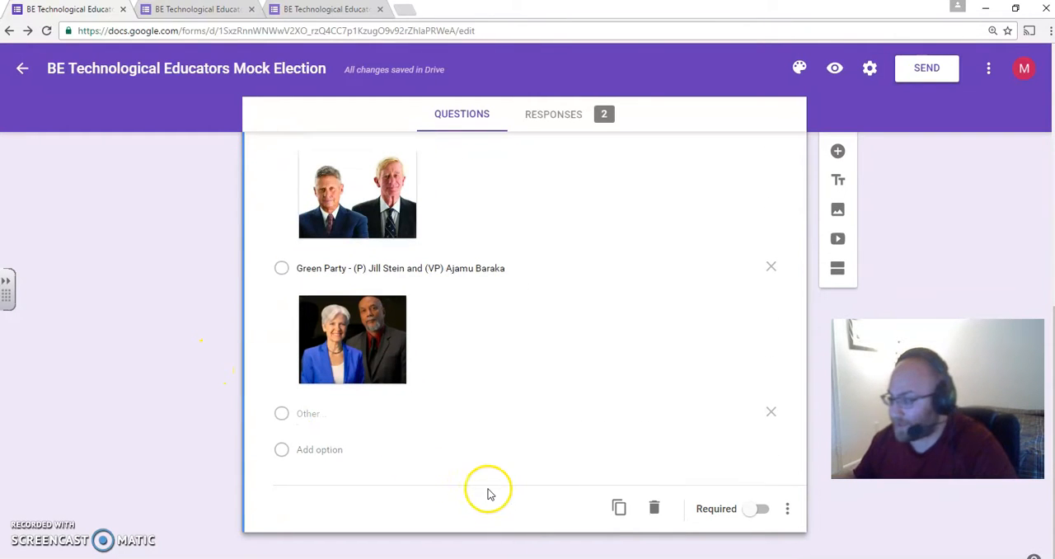
pyautogui.click(838, 151)
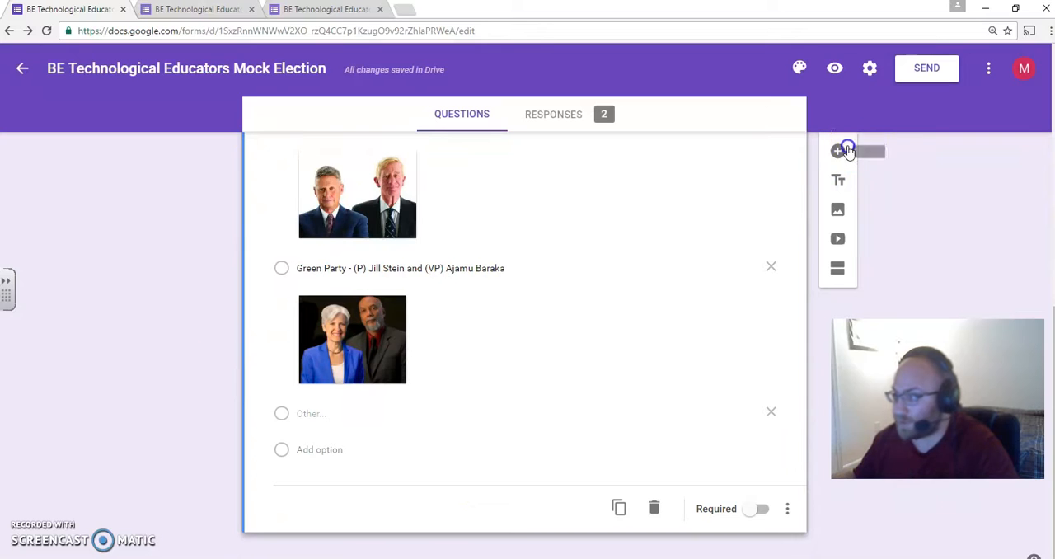
pyautogui.click(491, 428)
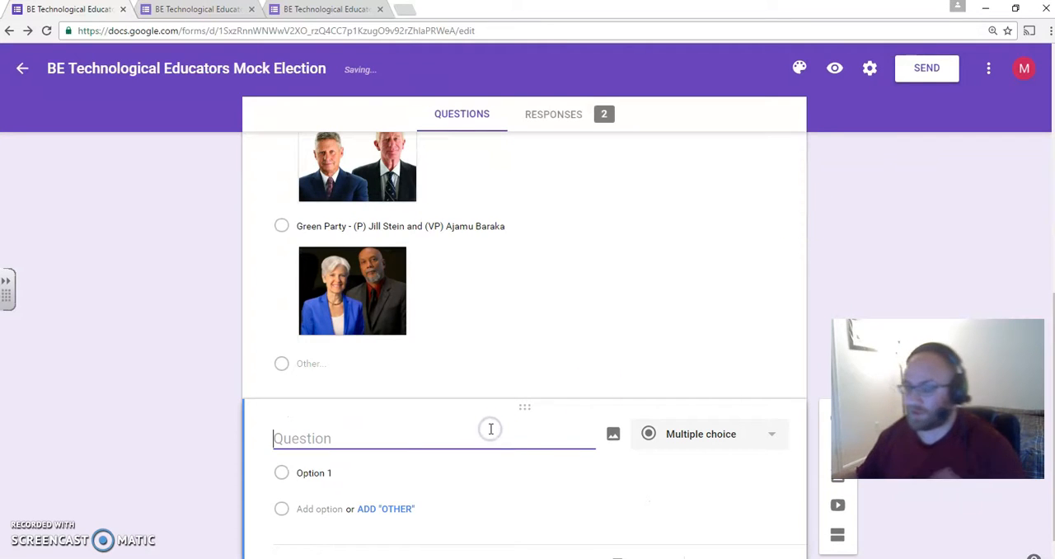
# - Enter "Should BE TE Middle School increase the Vending Machine" as the new question's text
pyautogui.write('Sho')
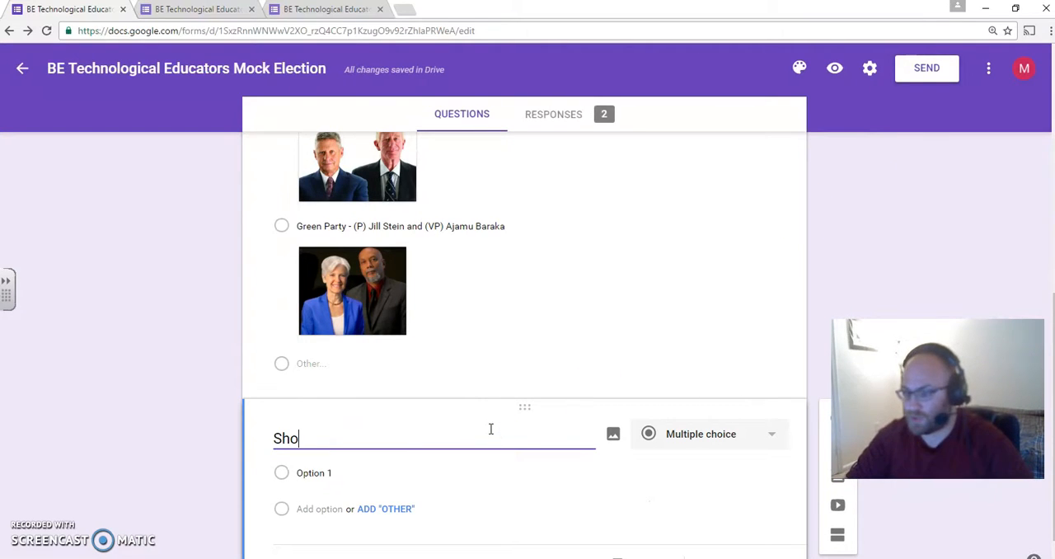
pyautogui.write('uld B')
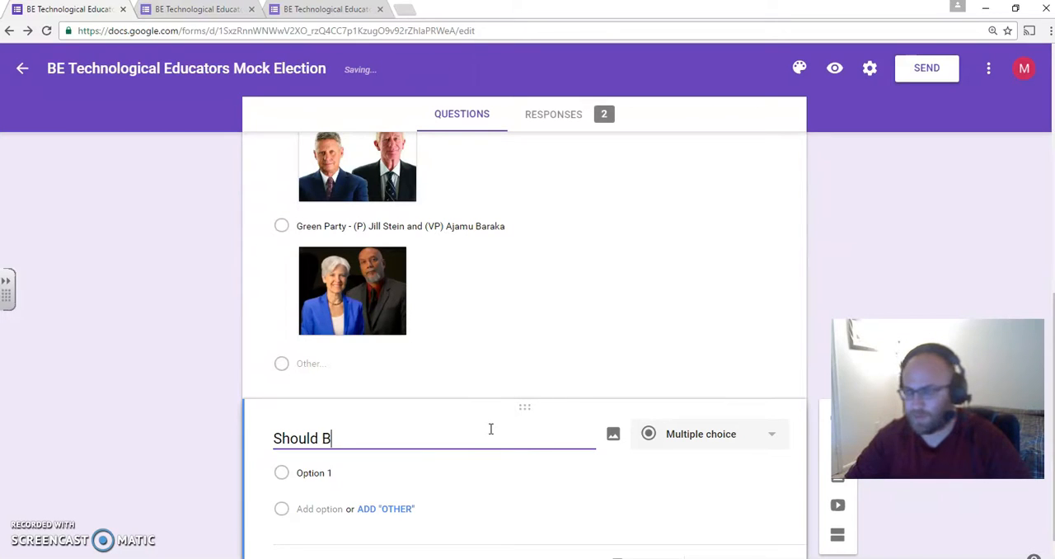
pyautogui.write('E TE M')
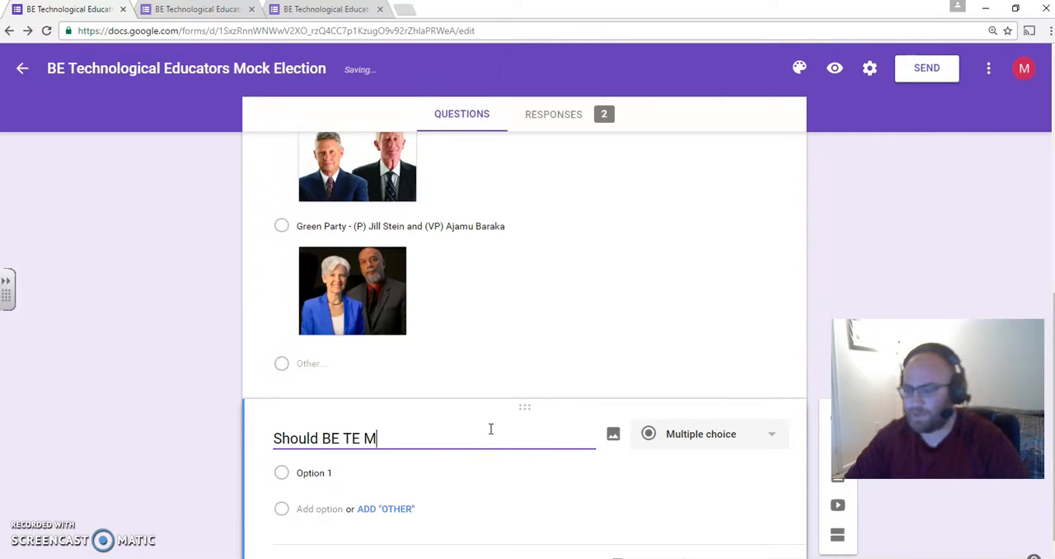
pyautogui.write('iddle School ')
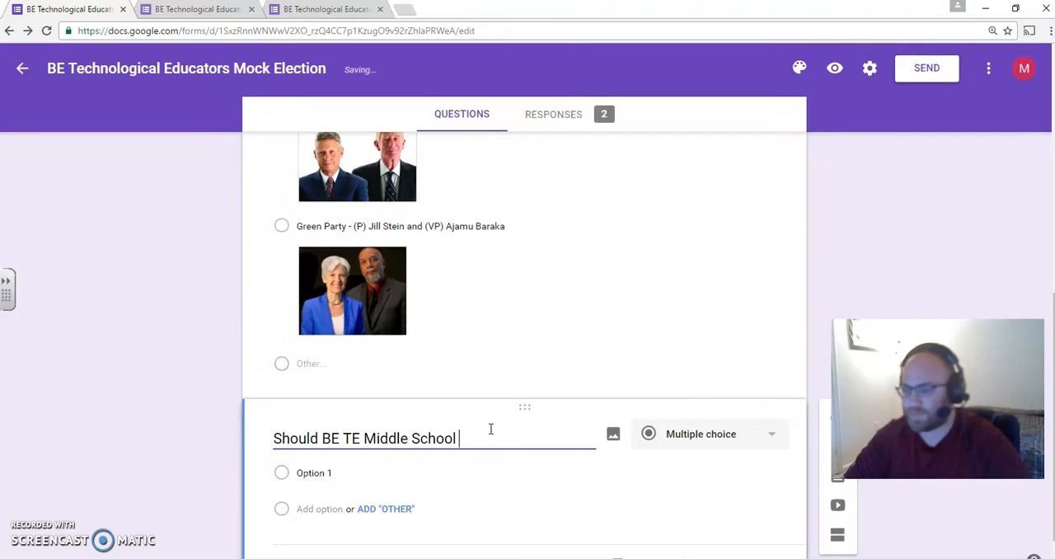
pyautogui.write('increase')
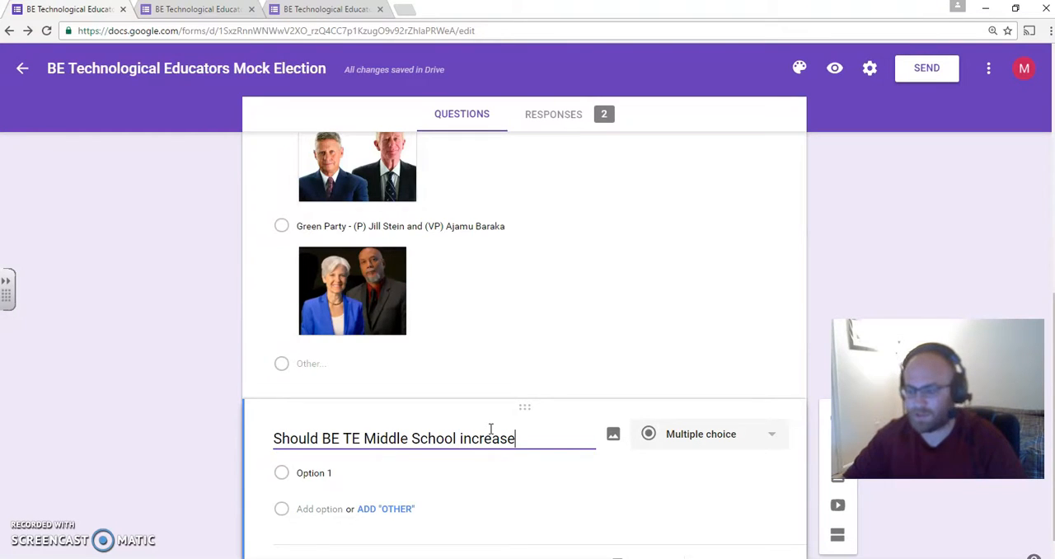
pyautogui.write(' the V')
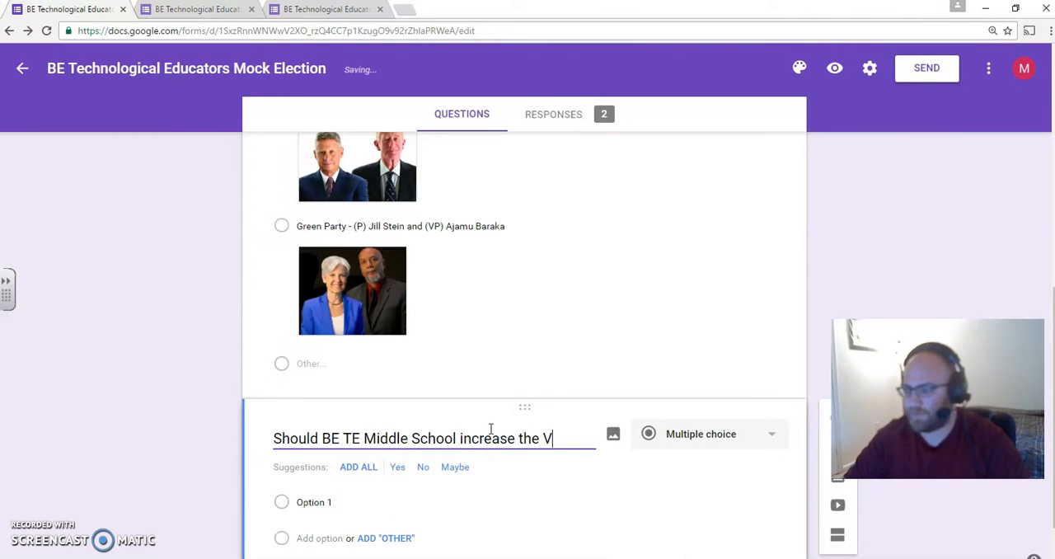
pyautogui.write('ending machine')
pyautogui.press('BackSpace')
pyautogui.press('BackSpace')
pyautogui.press('BackSpace')
pyautogui.press('BackSpace')
pyautogui.press('BackSpace')
pyautogui.press('BackSpace')
pyautogui.press('BackSpace')
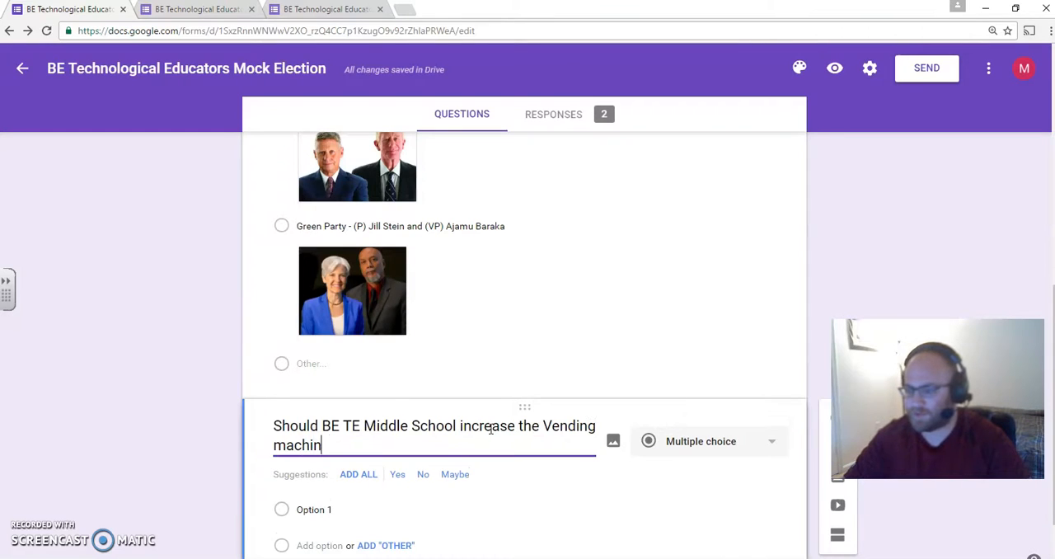
pyautogui.write('Machin')
pyautogui.press('BackSpace')
pyautogui.press('BackSpace')
pyautogui.write('ine cost by')
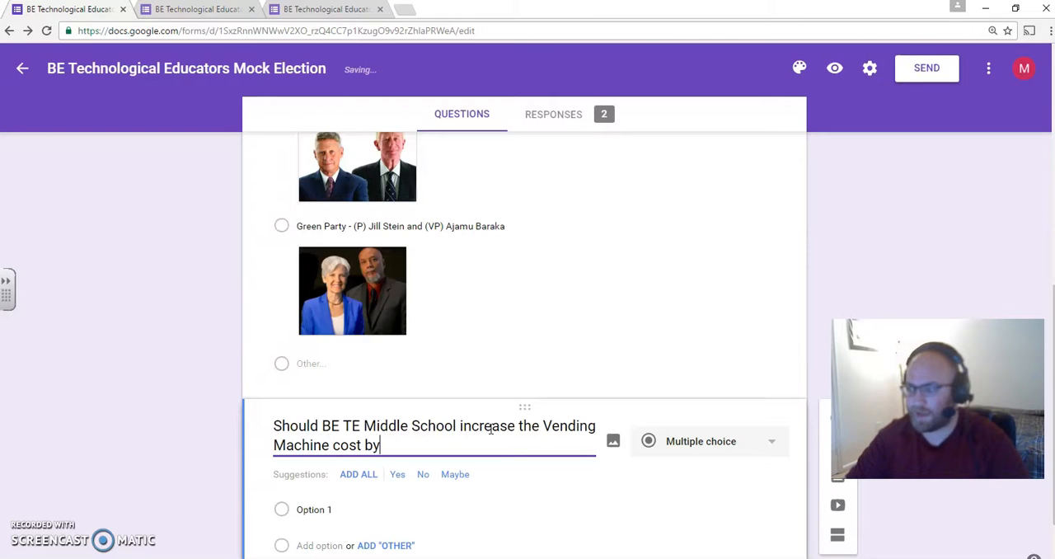
pyautogui.write(' 25 cents')
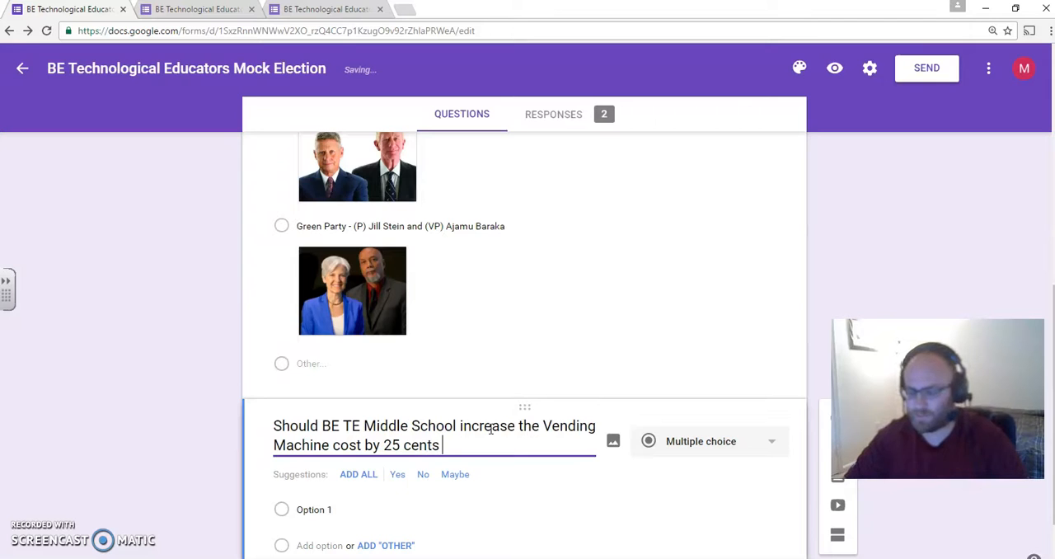
pyautogui.write(' per an i')
pyautogui.write('t')
# - Complete the new question's text with "cost by 25 cents per an item to go towards a fund to purchase a new Mascot Costume."
pyautogui.press('BackSpace')
pyautogui.write('an')
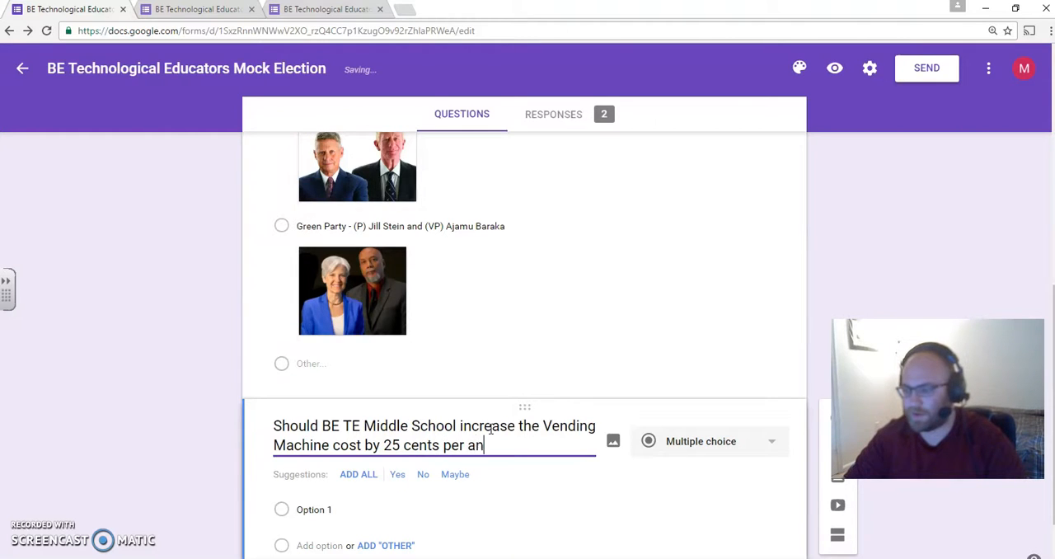
pyautogui.write(' item to ')
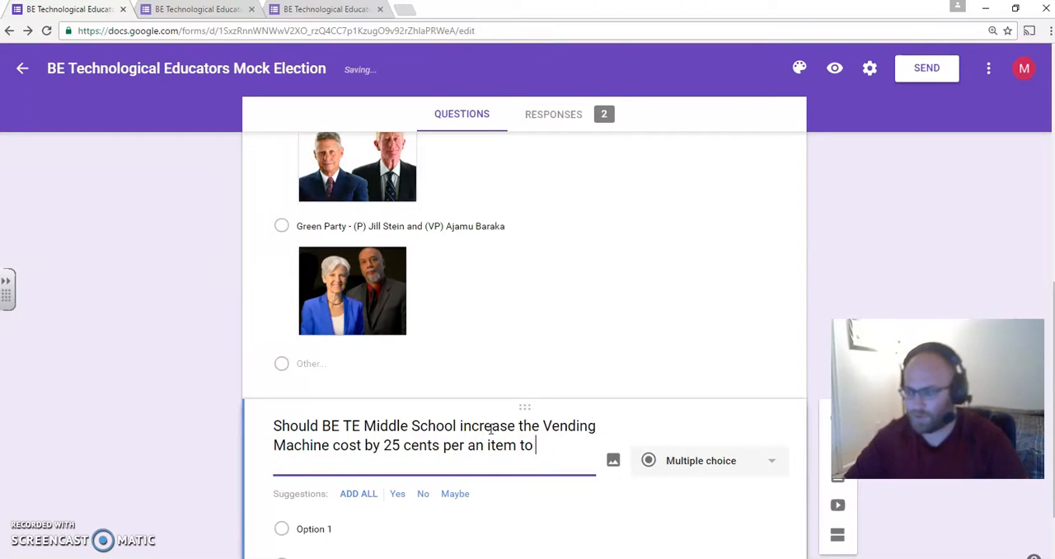
pyautogui.write('go towards a fund')
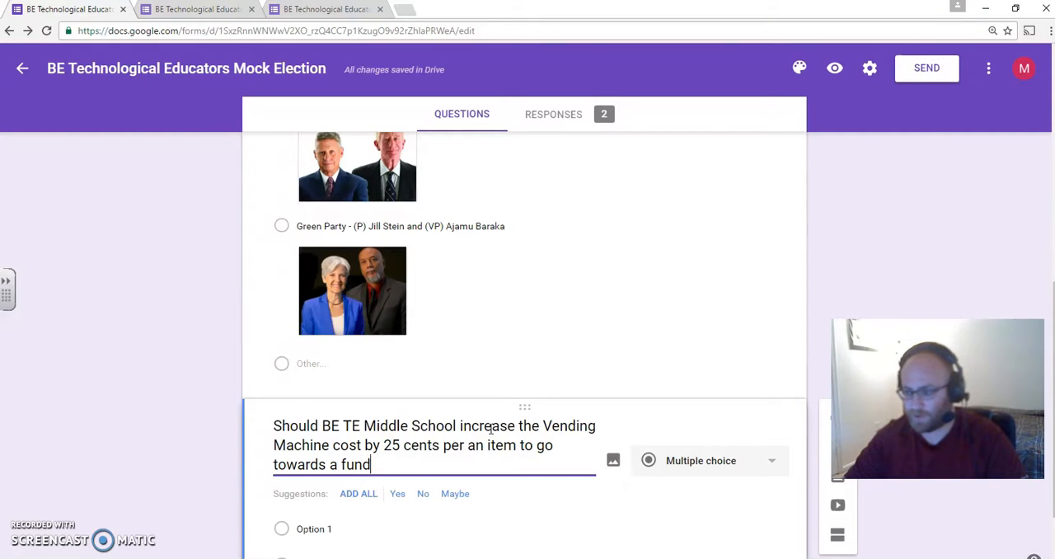
pyautogui.write(' to purchase')
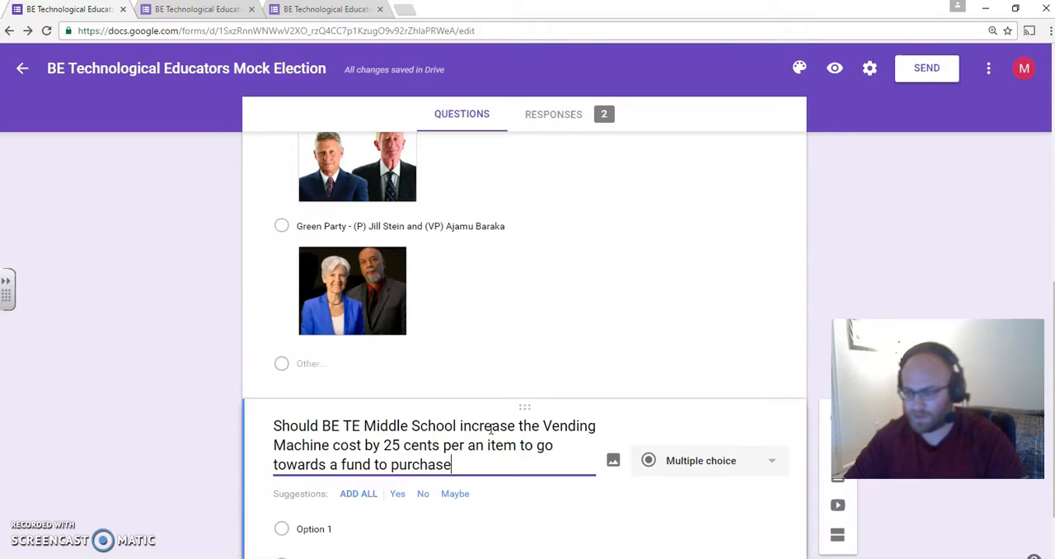
pyautogui.write(' a new')
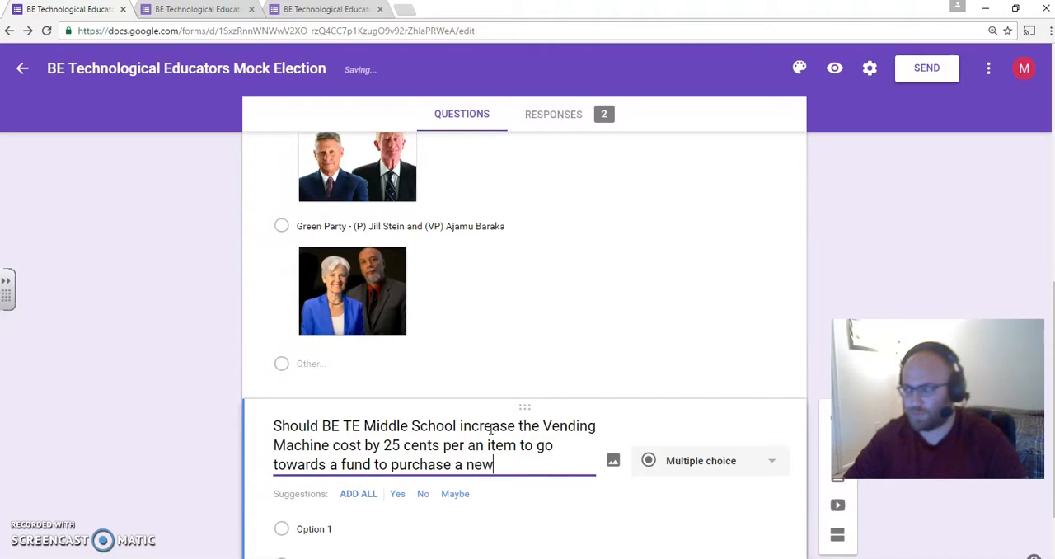
pyautogui.write(' Mascot ')
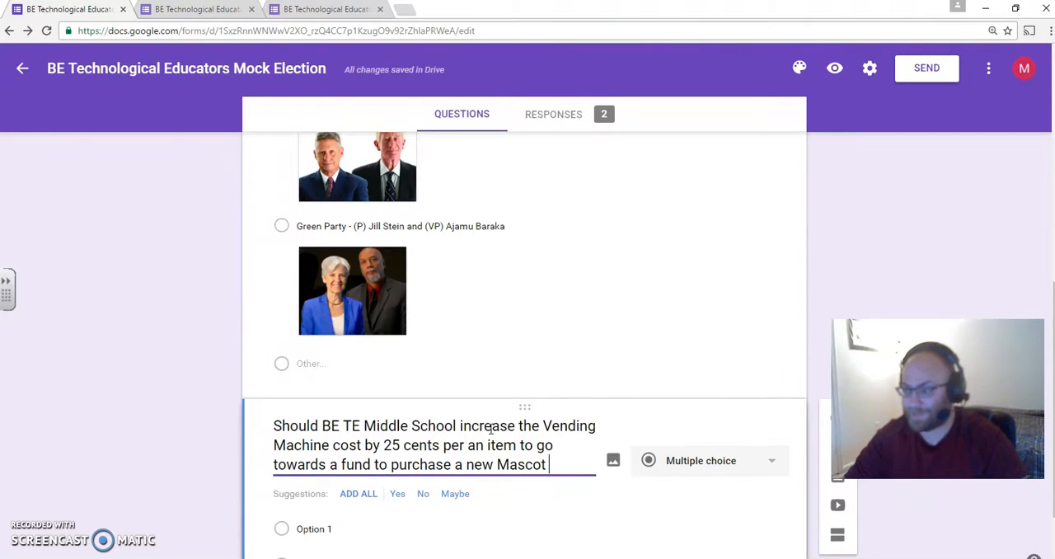
pyautogui.write('Costume.')
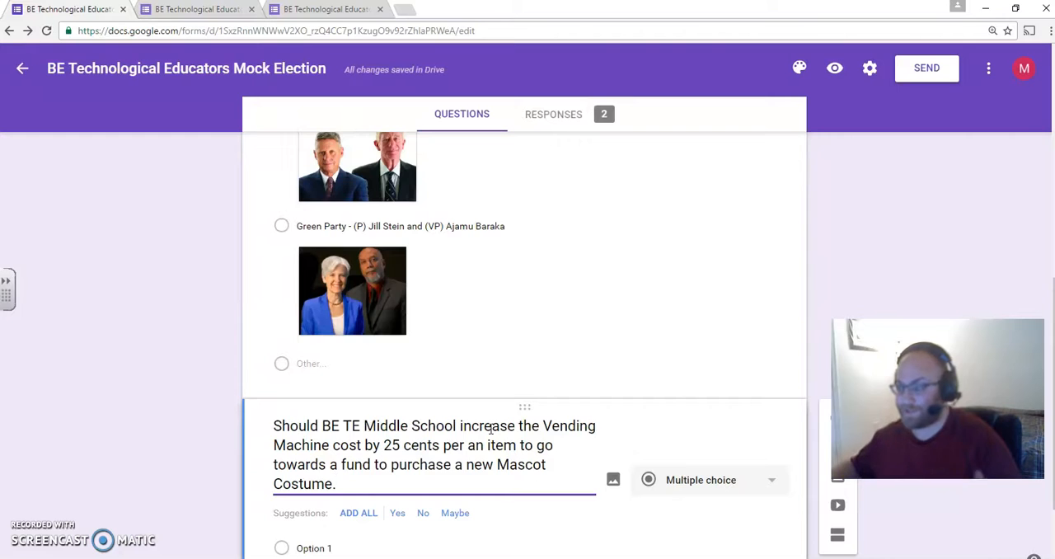
# - Give the vending machine question the two answer options "Yes" and "No"
pyautogui.scroll(-1, 607, 391)
pyautogui.click(358, 478)
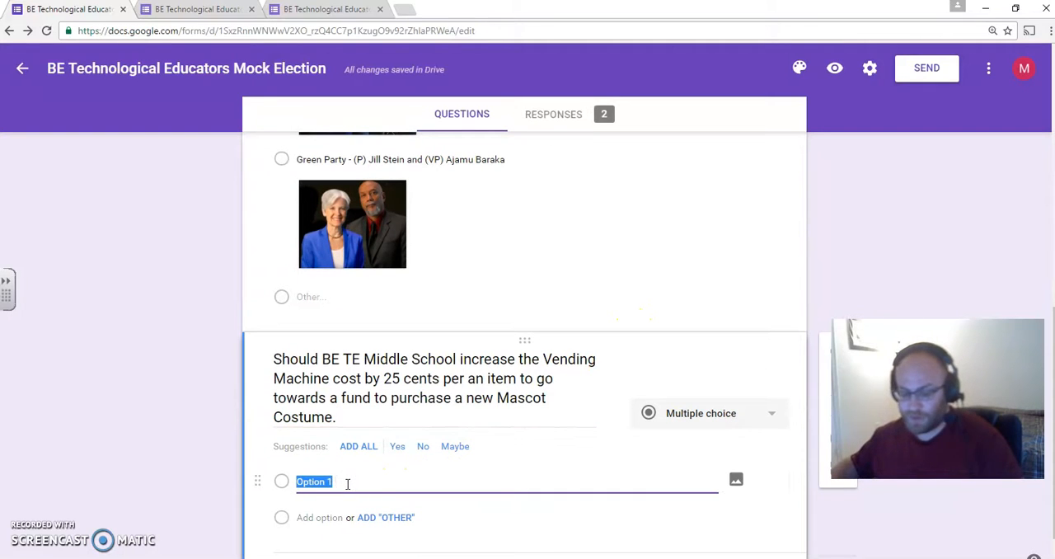
pyautogui.write('Yes')
pyautogui.click(329, 517)
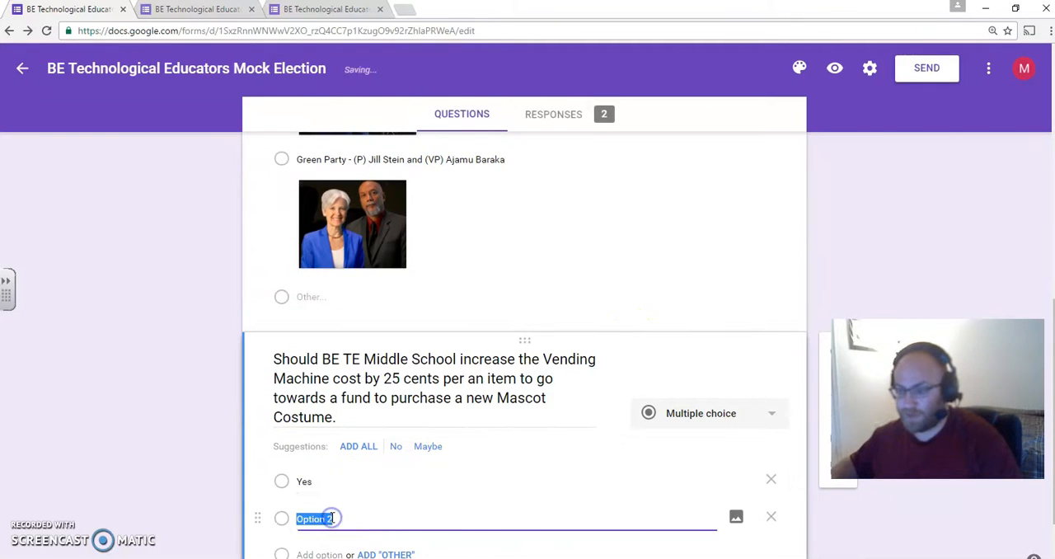
pyautogui.write('No')
pyautogui.scroll(-10, 920, 262)
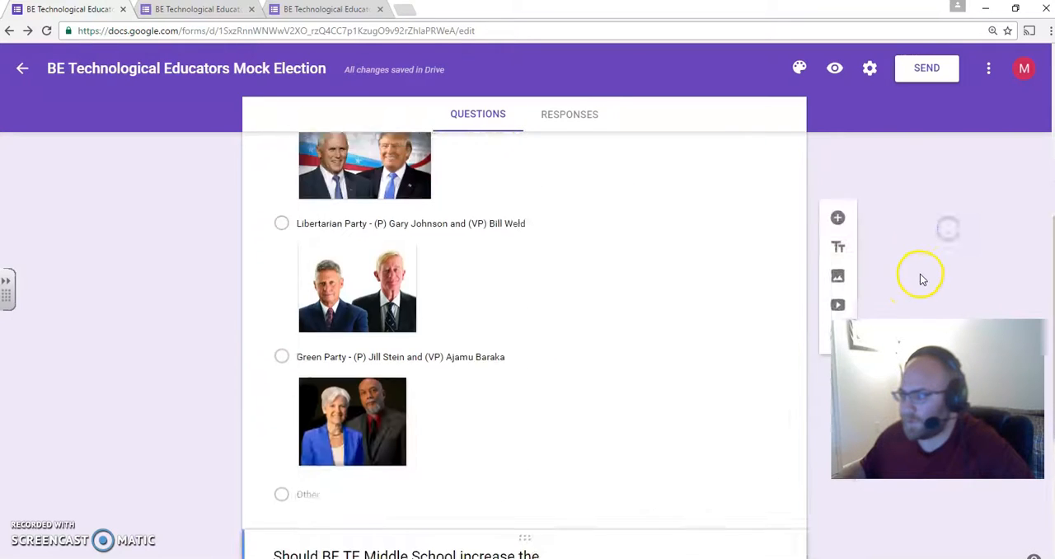
pyautogui.click(327, 375)
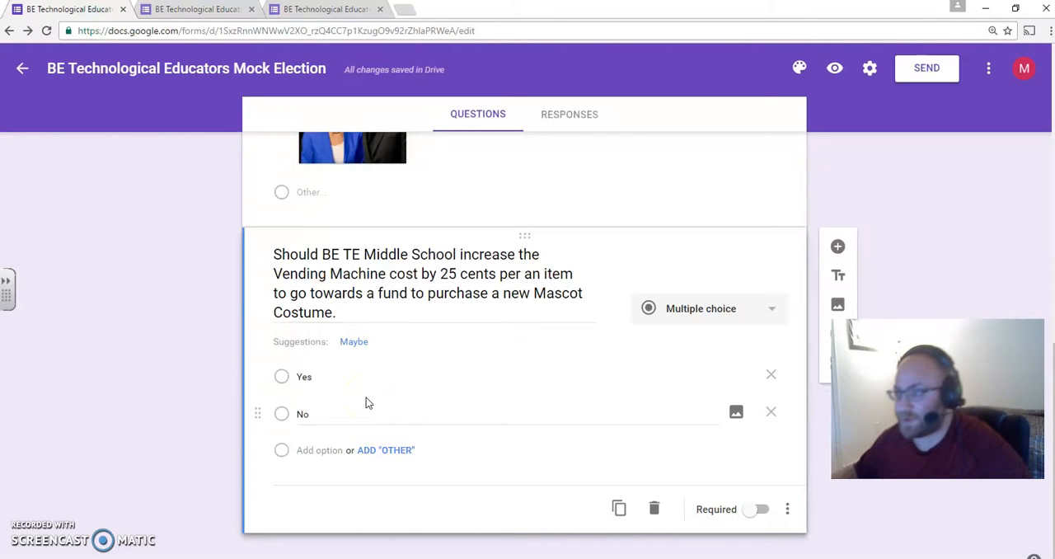
# - Create a new spreadsheet named "BE TE Middle Mock Election" as the destination for the form's responses
pyautogui.scroll(10, 376, 396)
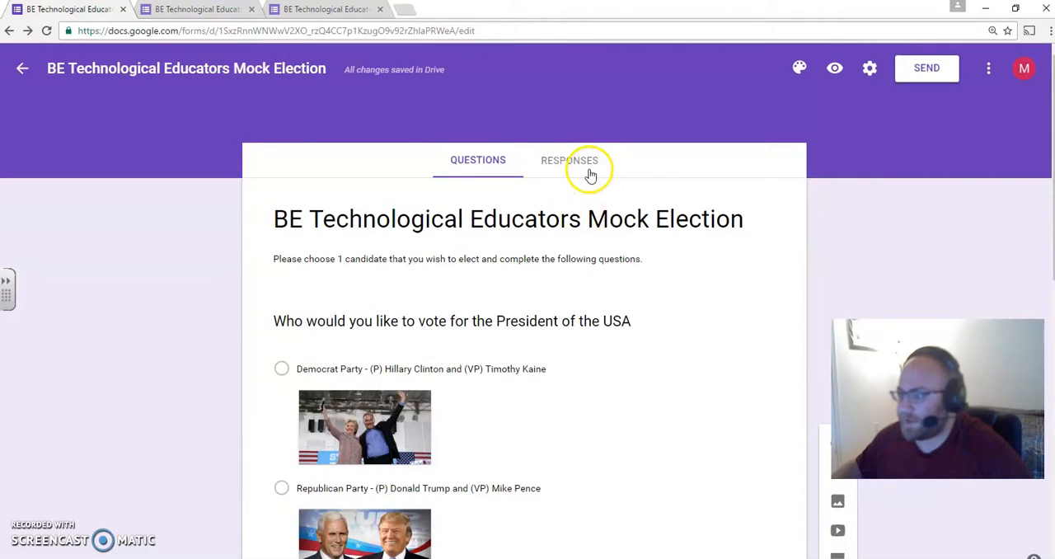
pyautogui.click(590, 174)
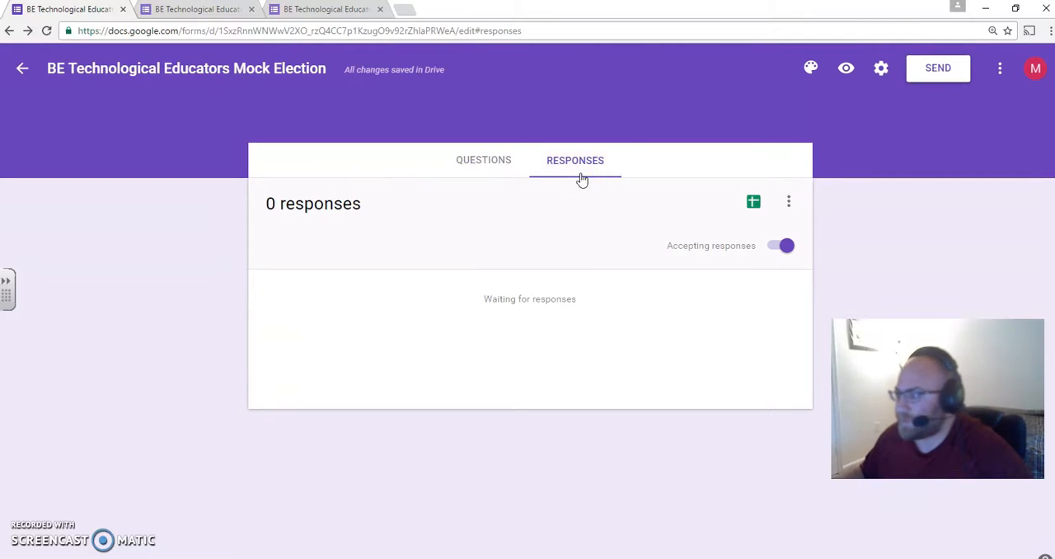
pyautogui.click(748, 211)
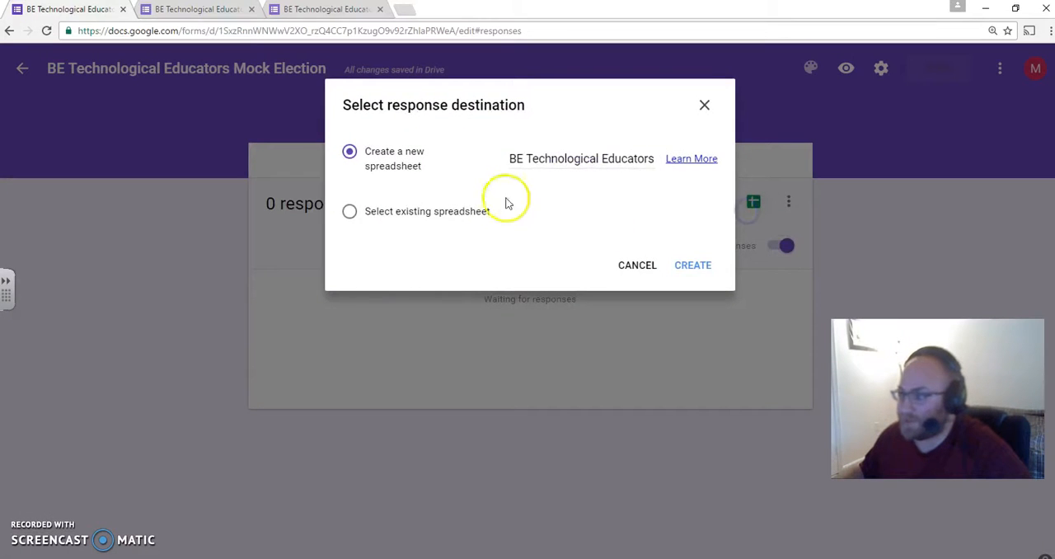
pyautogui.click(622, 158)
pyautogui.hotkey('ctrl', 'a')
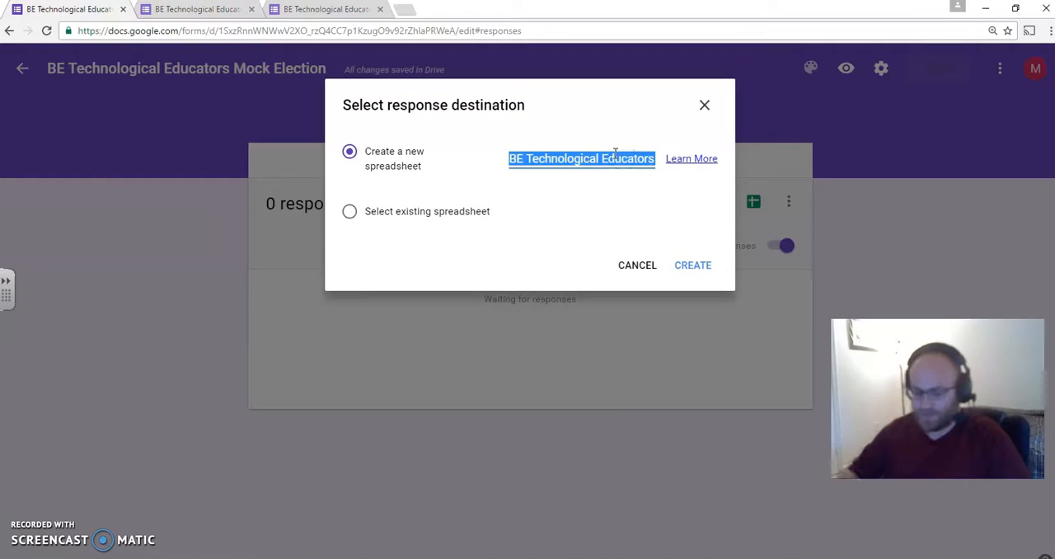
pyautogui.write('BE TE Middle ')
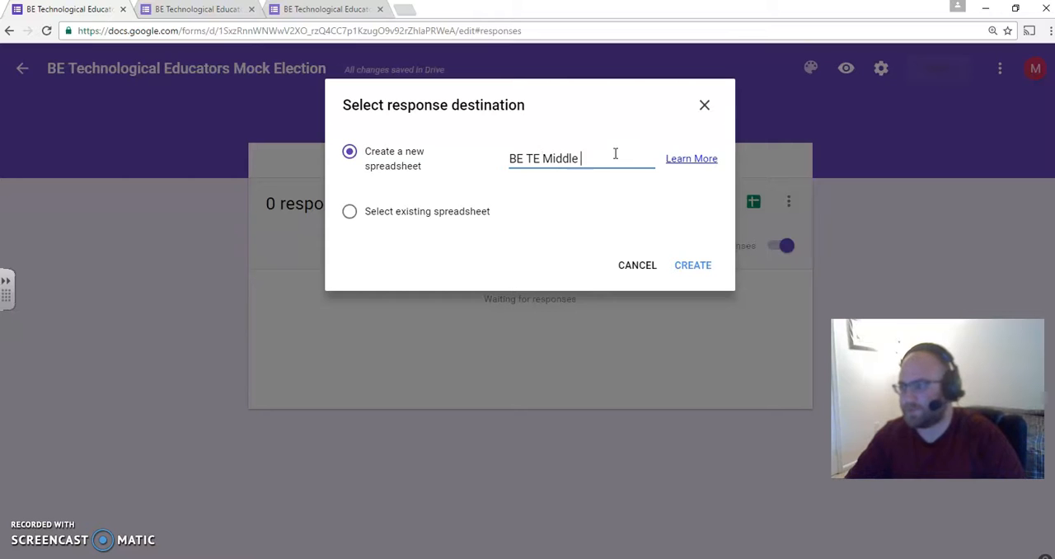
pyautogui.write('Mock Election')
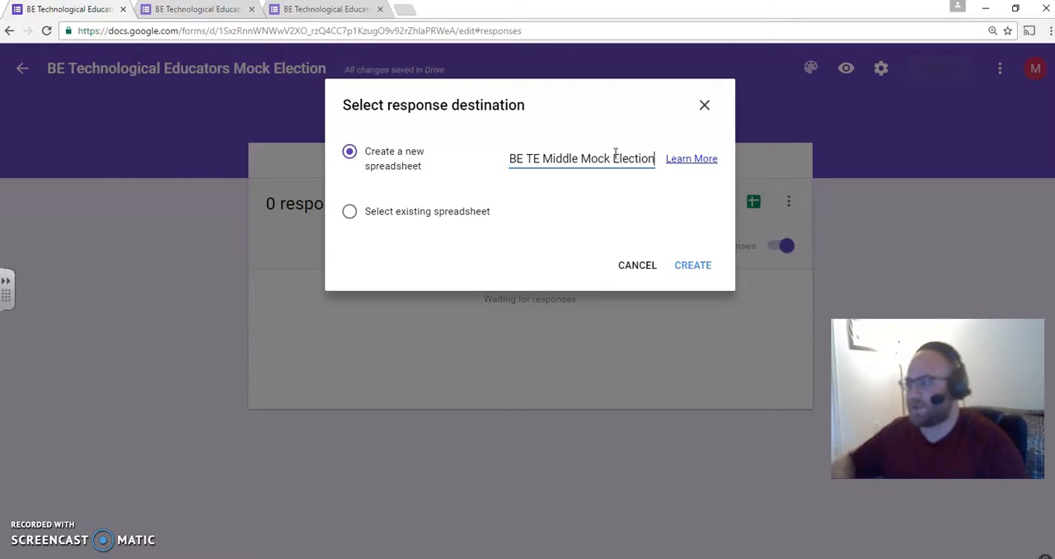
pyautogui.click(696, 267)
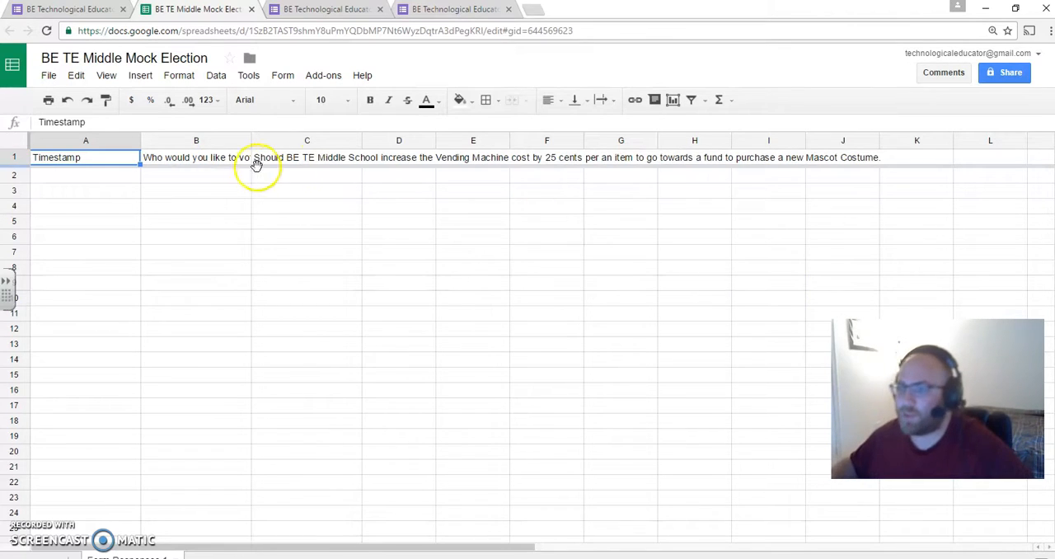
# - Wrap the text in header cells B1 through J1 of the response spreadsheet and check the question headings
pyautogui.click(186, 163)
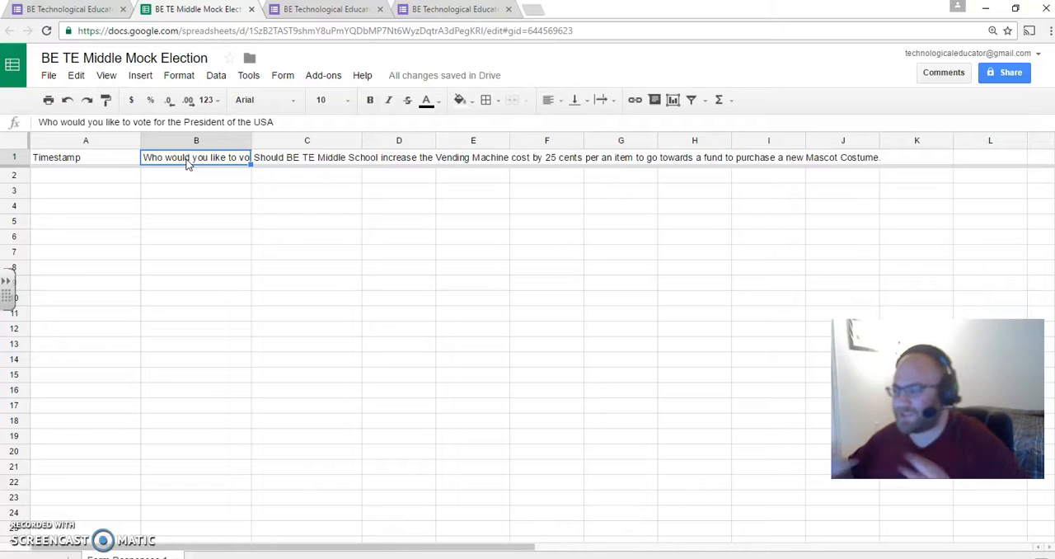
pyautogui.keyDown('shift'); pyautogui.click(848, 168); pyautogui.keyUp('shift')
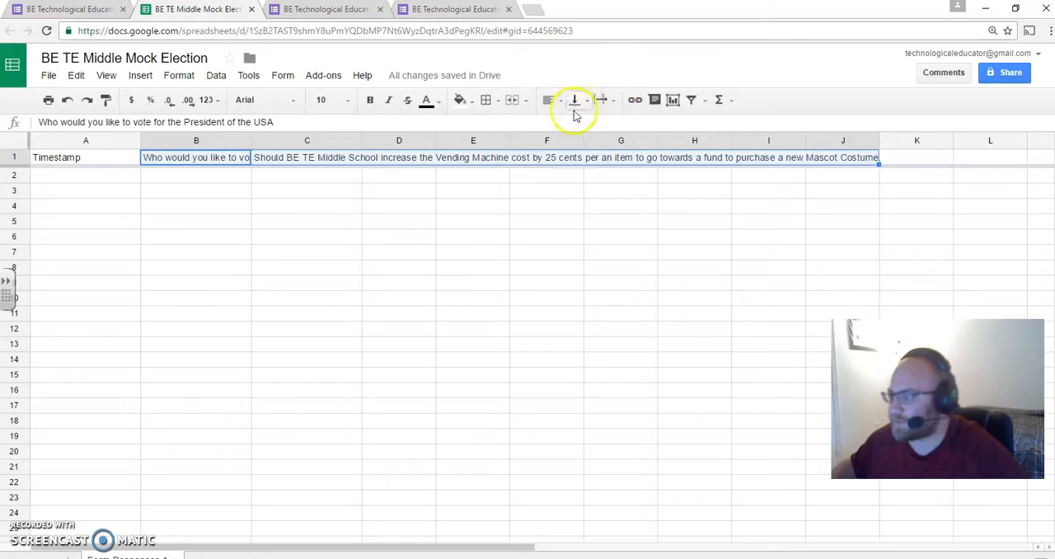
pyautogui.click(613, 100)
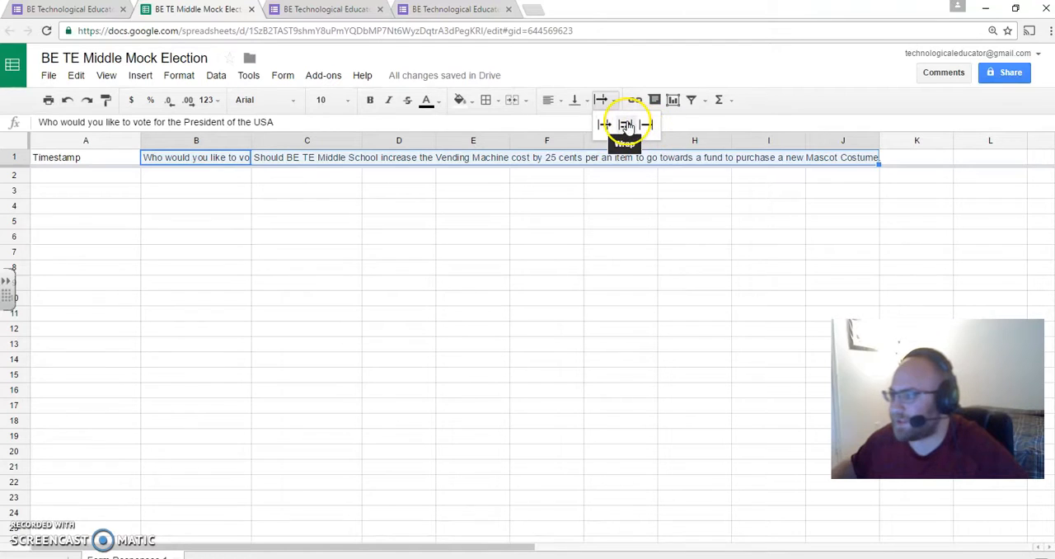
pyautogui.click(627, 125)
pyautogui.click(421, 312)
pyautogui.scroll(-5, 528, 316)
pyautogui.scroll(5, 376, 309)
pyautogui.click(314, 194)
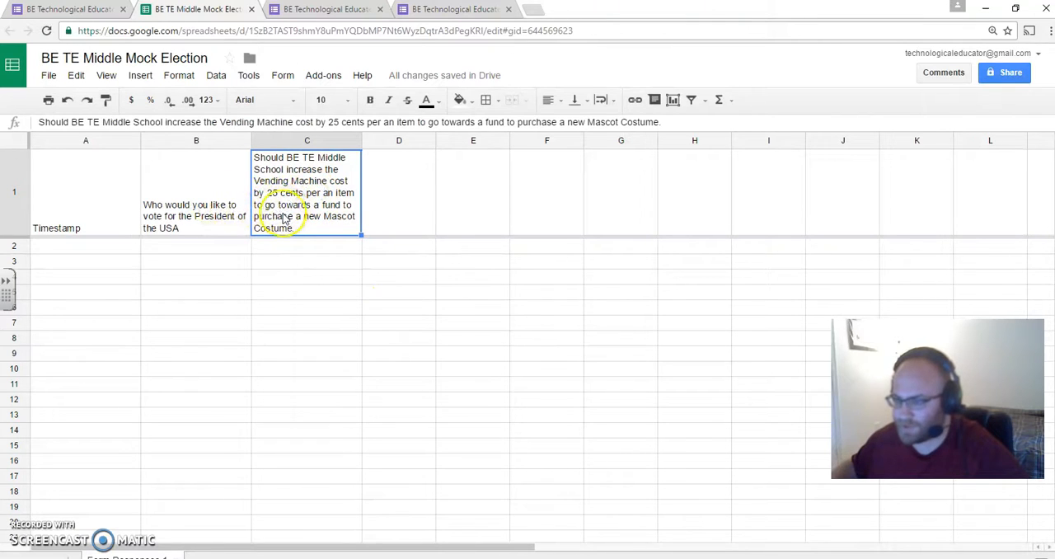
pyautogui.click(118, 246)
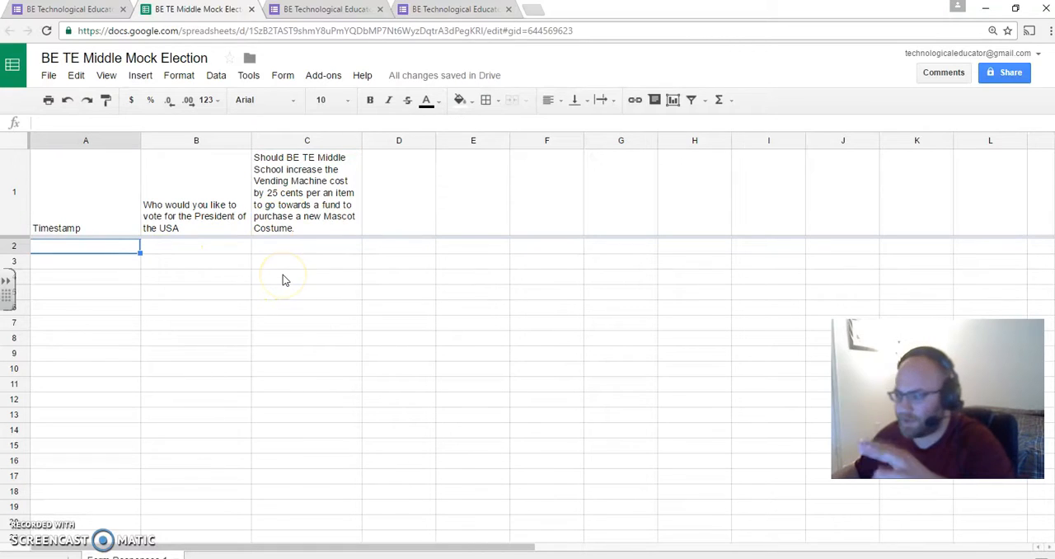
# - Return to the mock election form's questions and open the form's preview
pyautogui.click(85, 9)
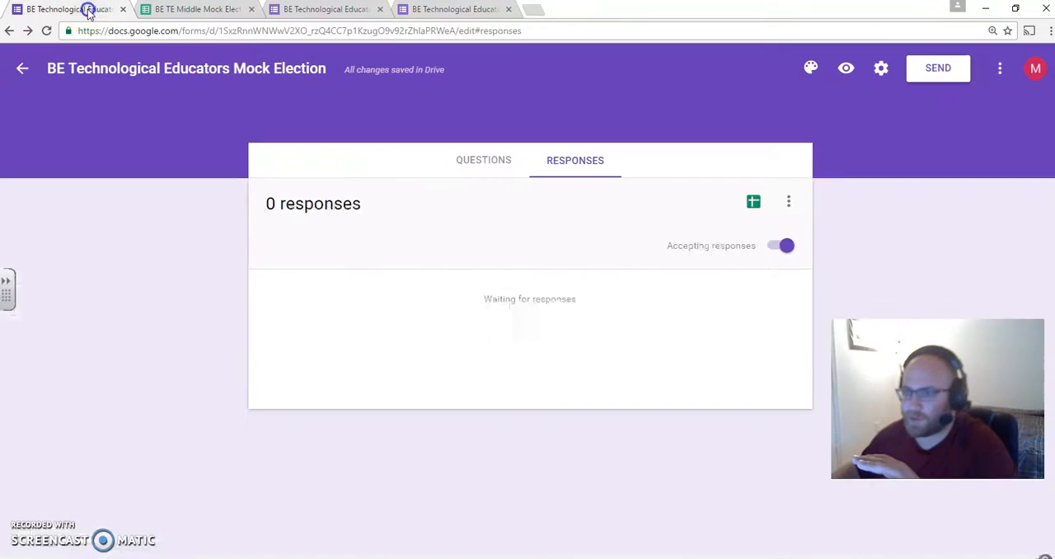
pyautogui.click(492, 167)
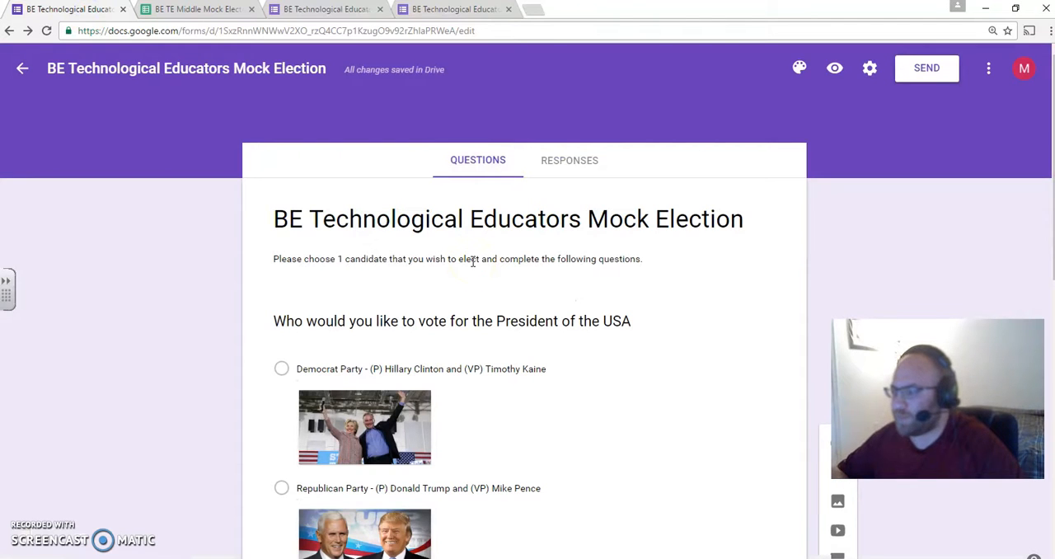
pyautogui.click(835, 68)
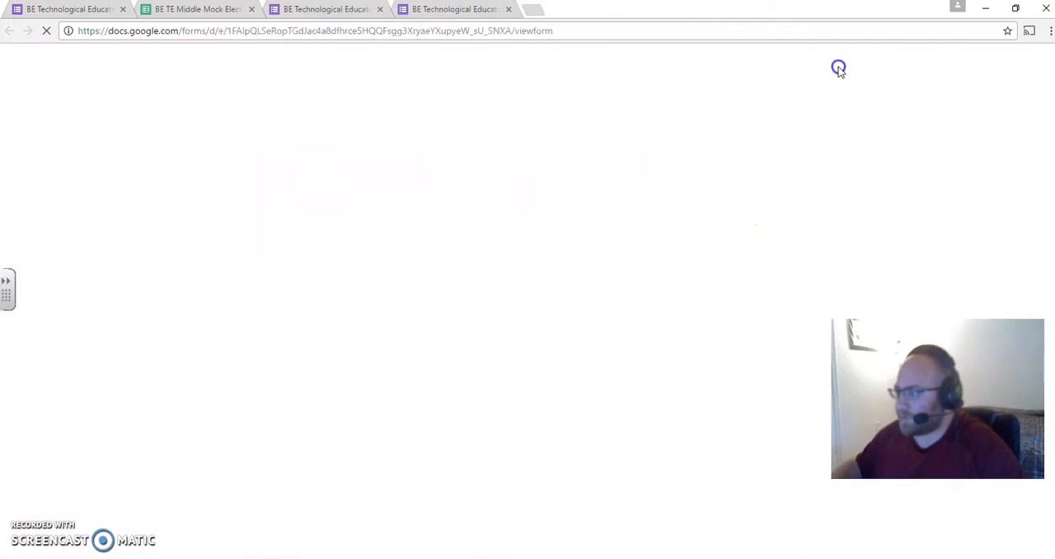
# - Try out the Republican, Libertarian, Green, Democrat and Other choices of the presidential question in the form preview
pyautogui.scroll(-1, 849, 79)
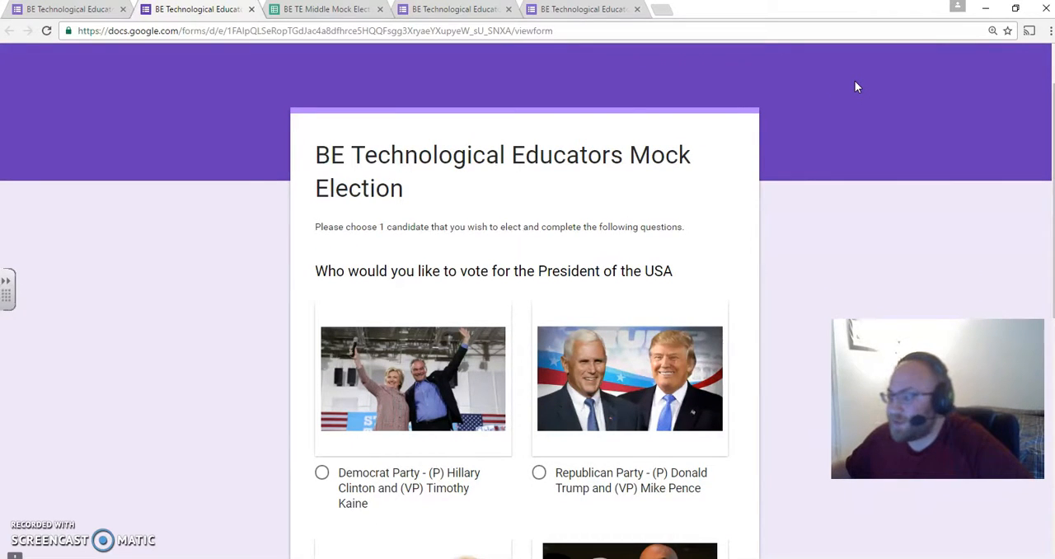
pyautogui.scroll(-2, 855, 87)
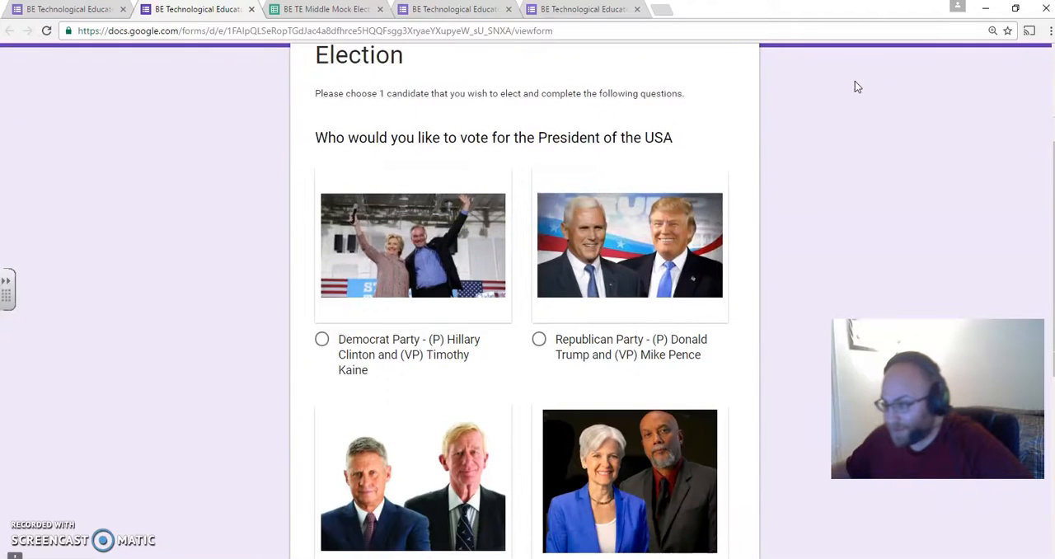
pyautogui.scroll(-1, 424, 235)
pyautogui.click(622, 195)
pyautogui.click(416, 417)
pyautogui.click(576, 406)
pyautogui.click(424, 250)
pyautogui.scroll(-3, 428, 271)
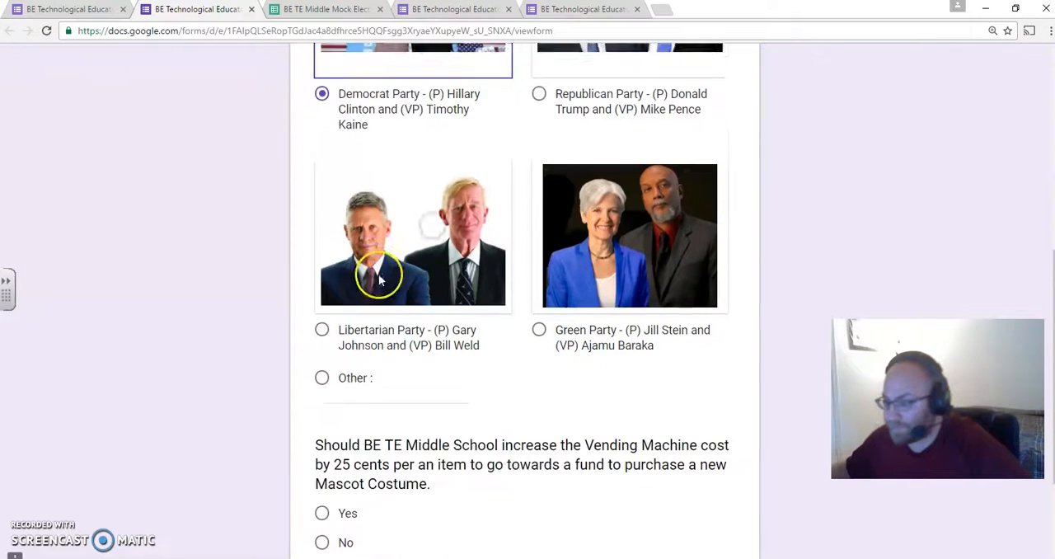
pyautogui.click(365, 360)
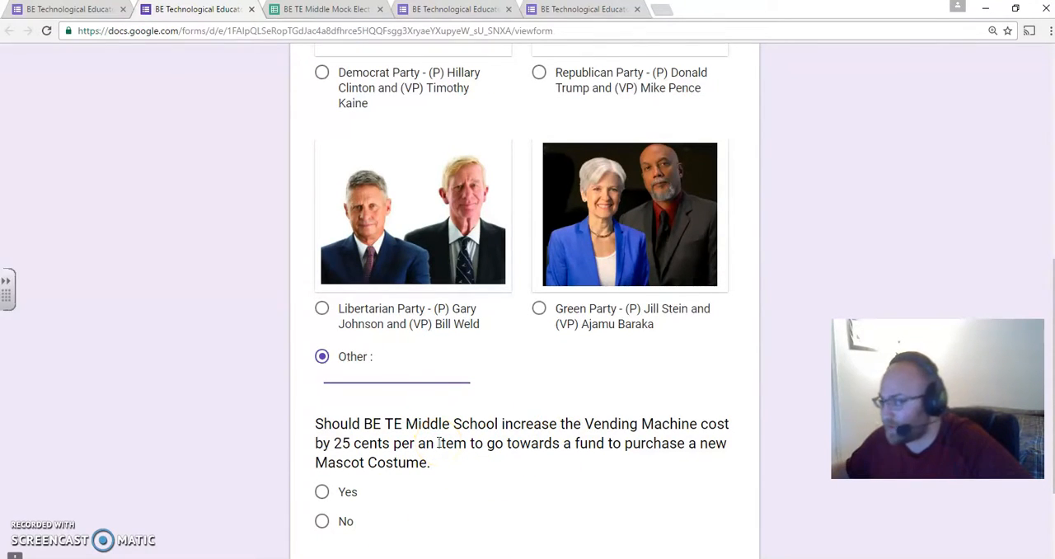
pyautogui.scroll(3, 439, 445)
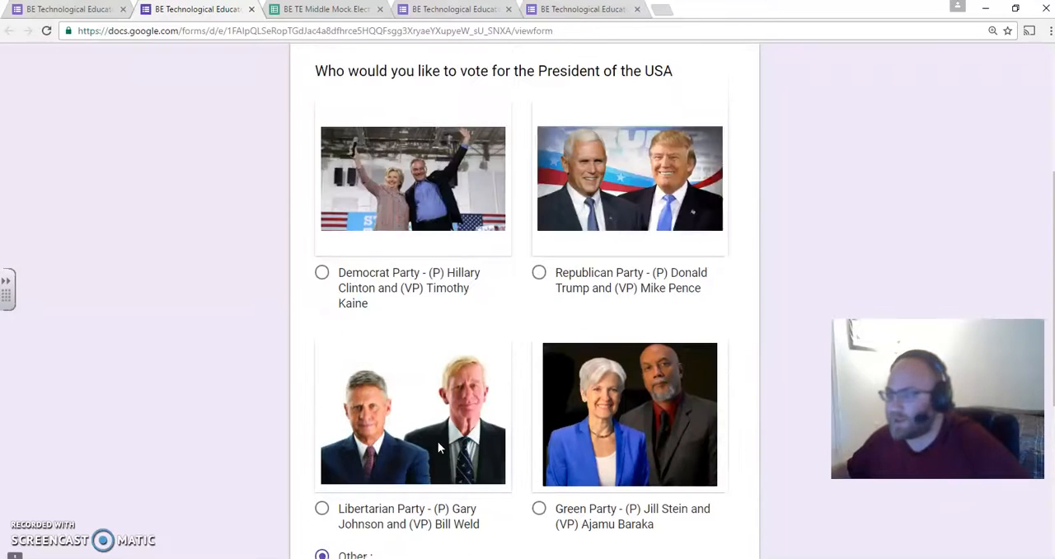
# - Choose the Democrat Party option as the answer to the presidential question and look over the remaining choices
pyautogui.click(466, 205)
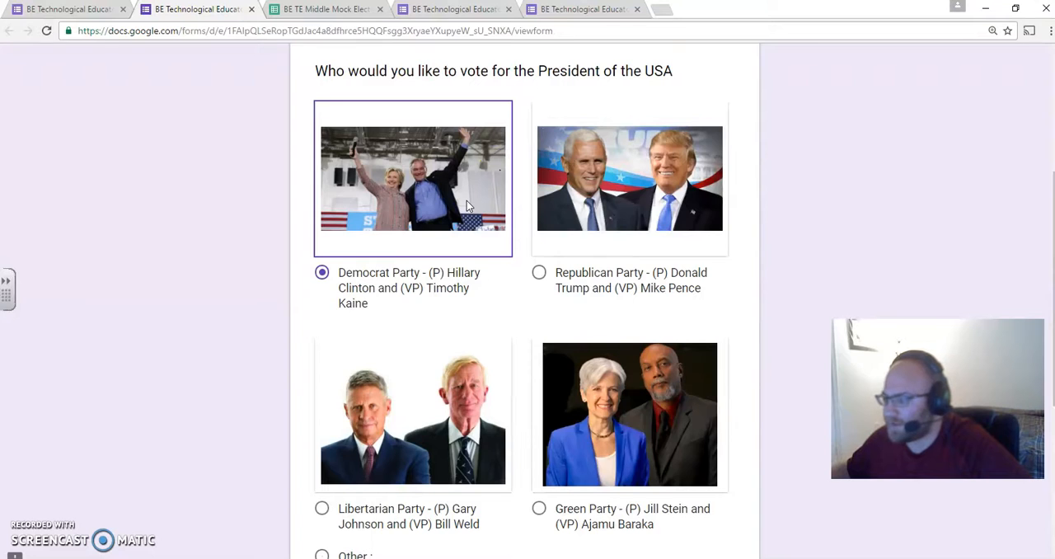
pyautogui.scroll(-3, 466, 205)
pyautogui.scroll(2, 463, 202)
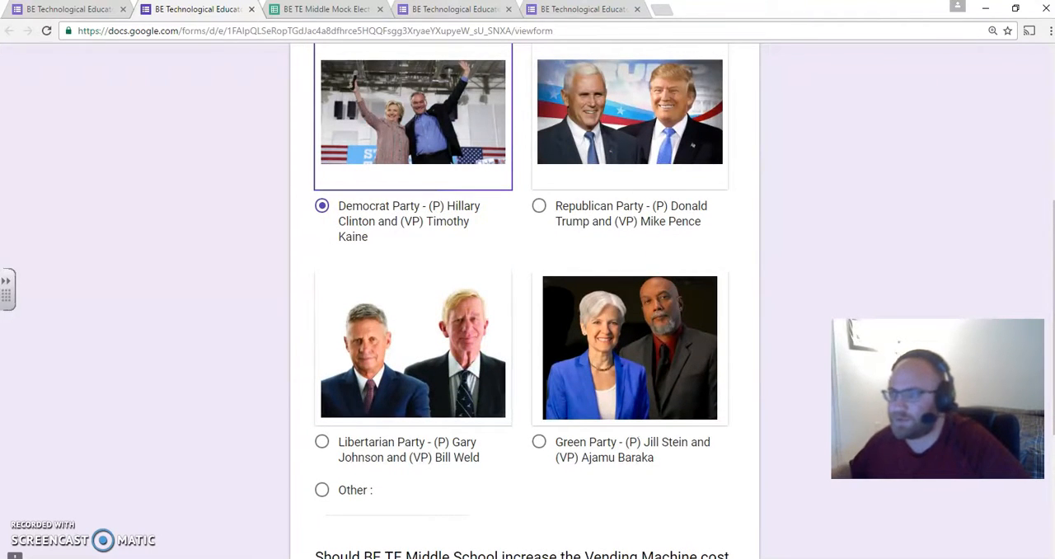
# - Close the two extra form tabs, check the response spreadsheet and return to the live mock election form
pyautogui.click(508, 10)
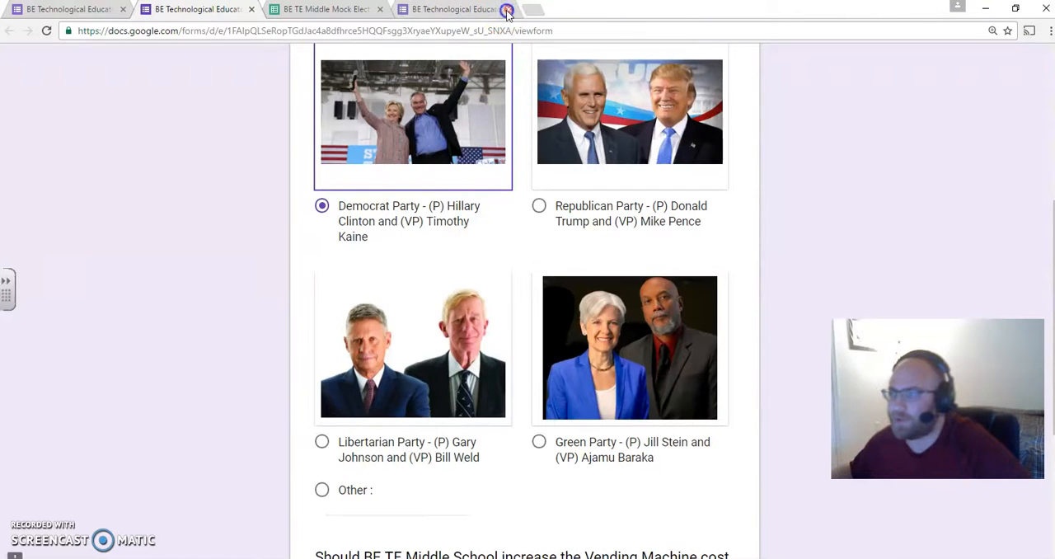
pyautogui.click(508, 10)
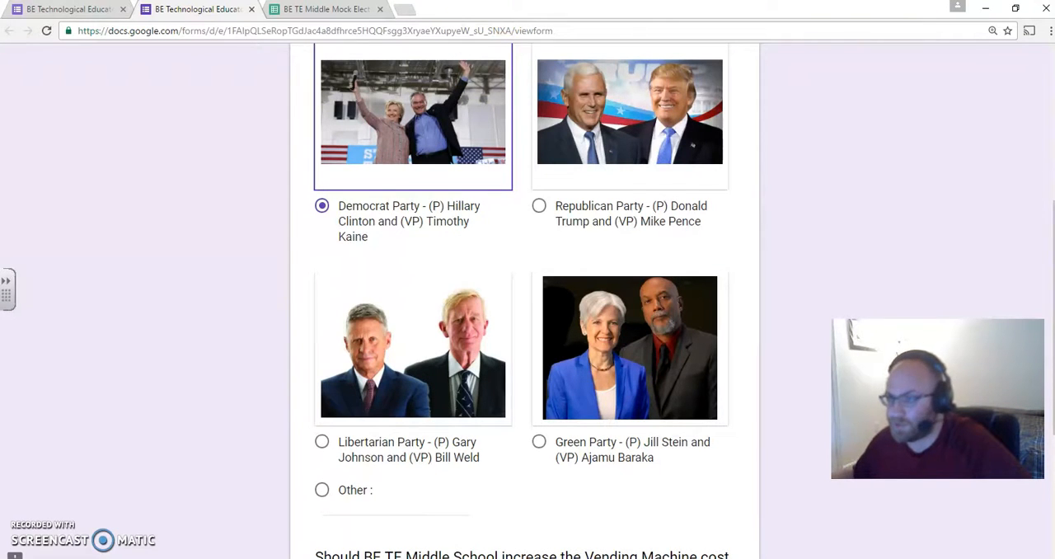
pyautogui.click(336, 10)
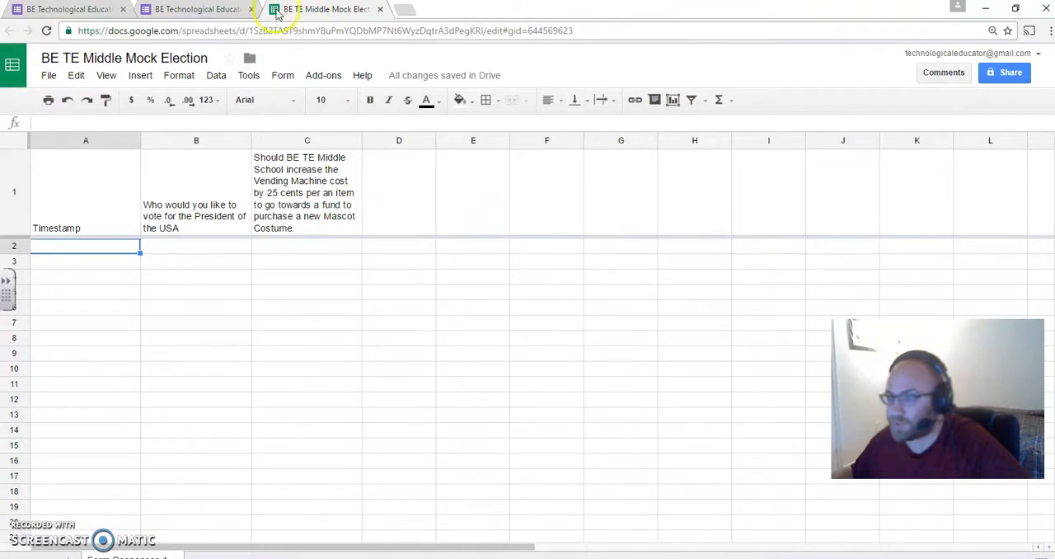
pyautogui.click(213, 8)
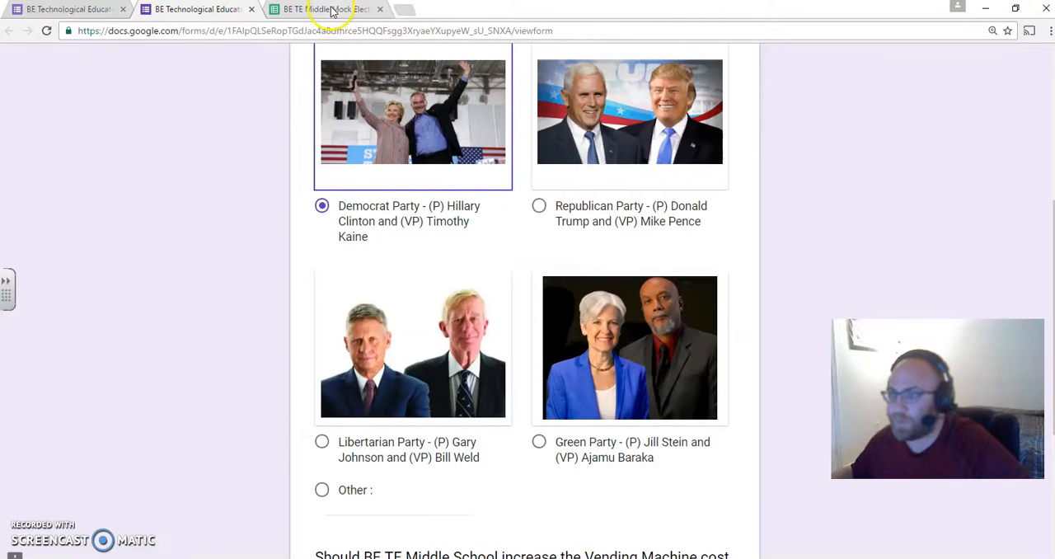
# - Review the live form, answer No to the vending machine question and submit the response with the Democrat Party vote
pyautogui.scroll(5, 304, 260)
pyautogui.scroll(-1, 309, 262)
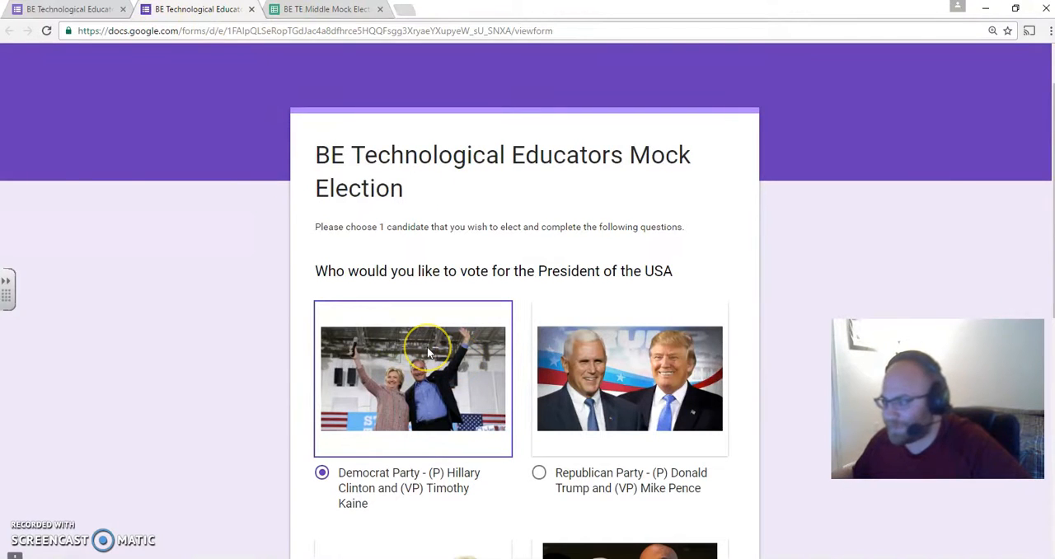
pyautogui.scroll(-3, 426, 347)
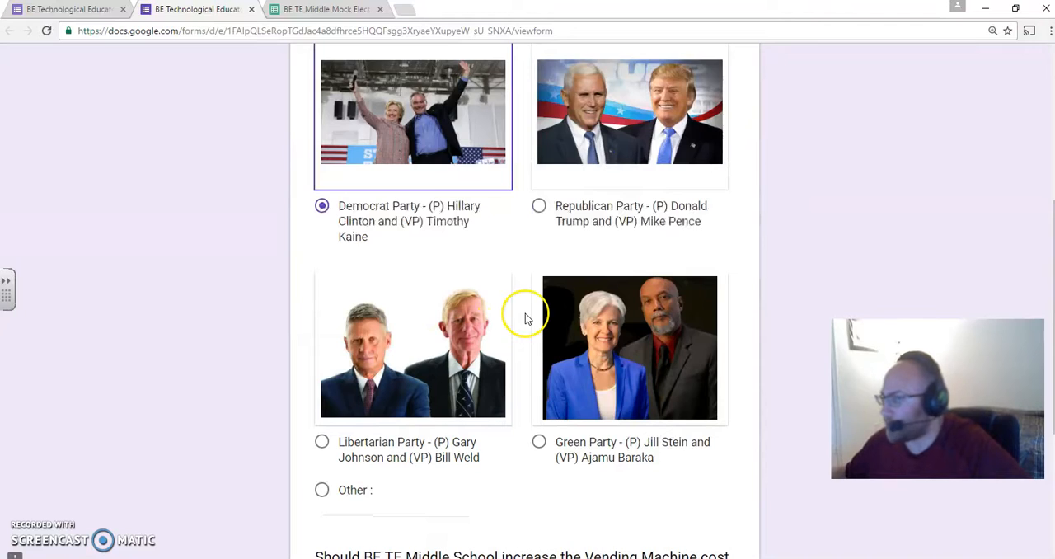
pyautogui.scroll(-2, 525, 313)
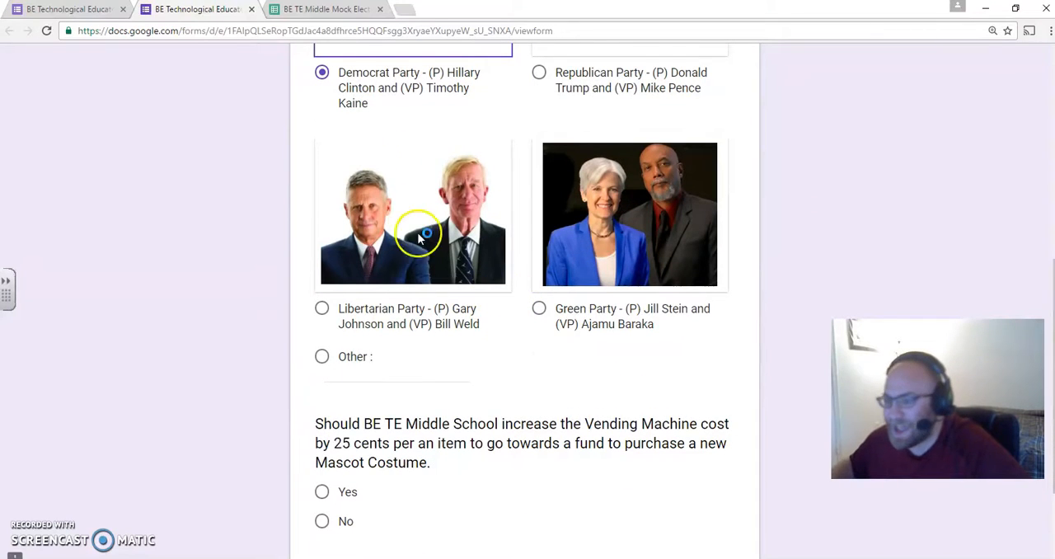
pyautogui.scroll(2, 387, 206)
pyautogui.scroll(-3, 354, 186)
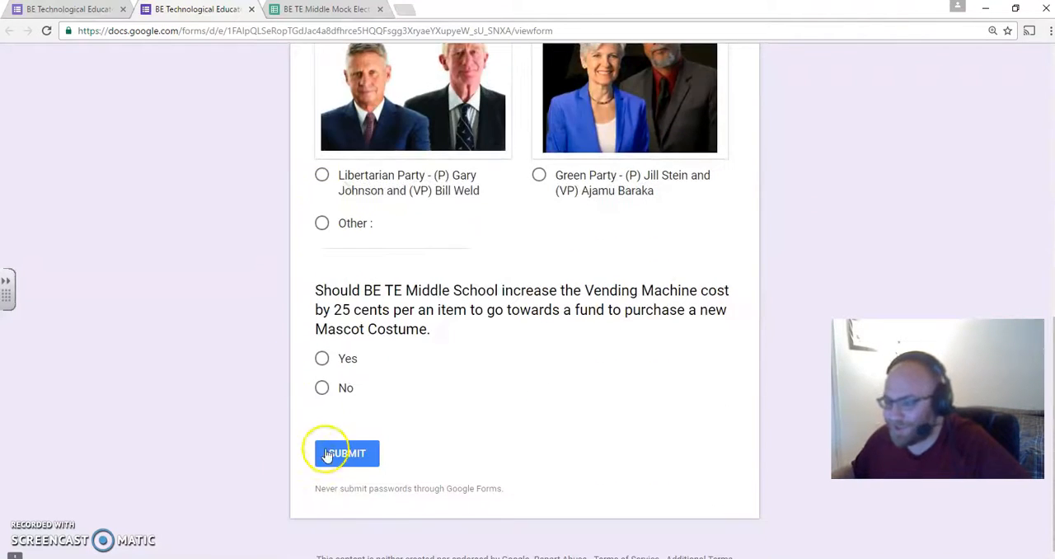
pyautogui.click(322, 388)
pyautogui.click(346, 457)
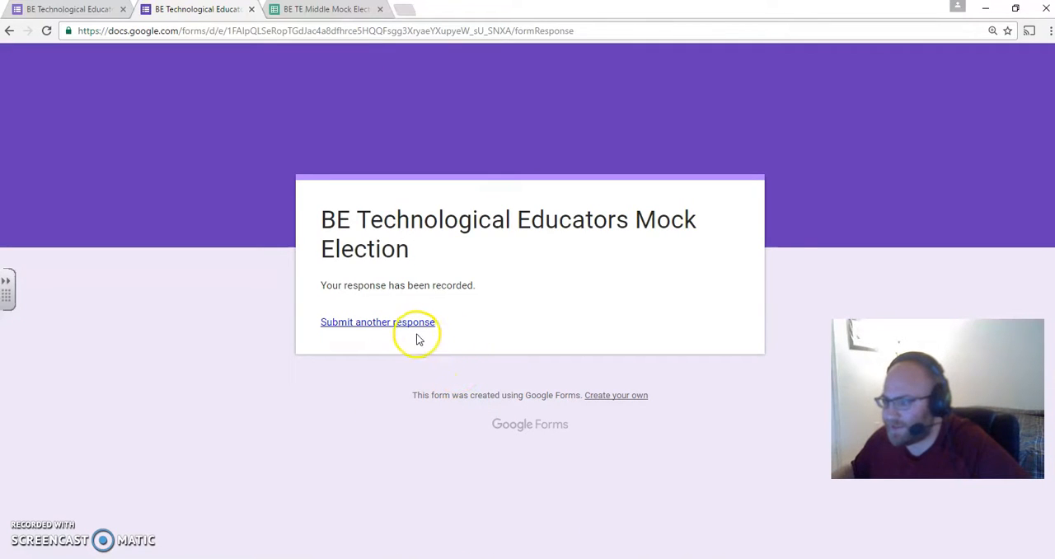
# - Submit another response voting for the Republican Party and answering Yes to the vending machine question
pyautogui.click(408, 328)
pyautogui.scroll(-6, 436, 348)
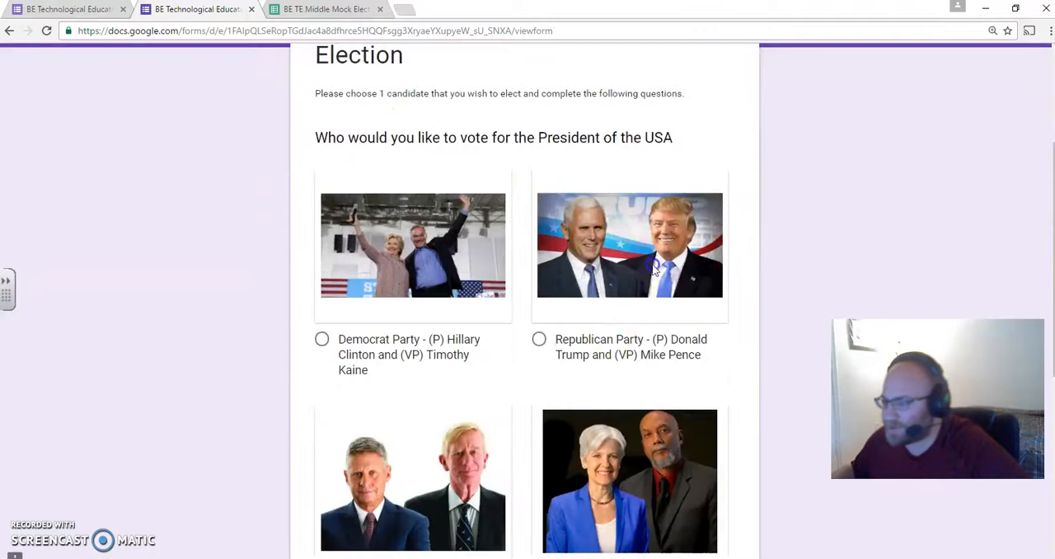
pyautogui.click(350, 426)
pyautogui.click(347, 519)
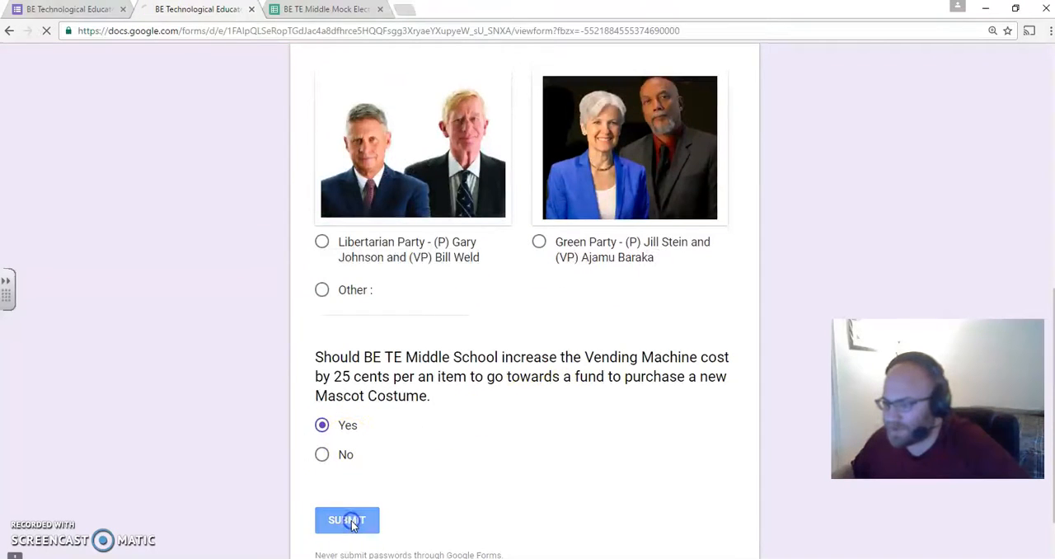
# - Submit a further response voting for the Libertarian Party and answering No to the vending machine question
pyautogui.click(415, 322)
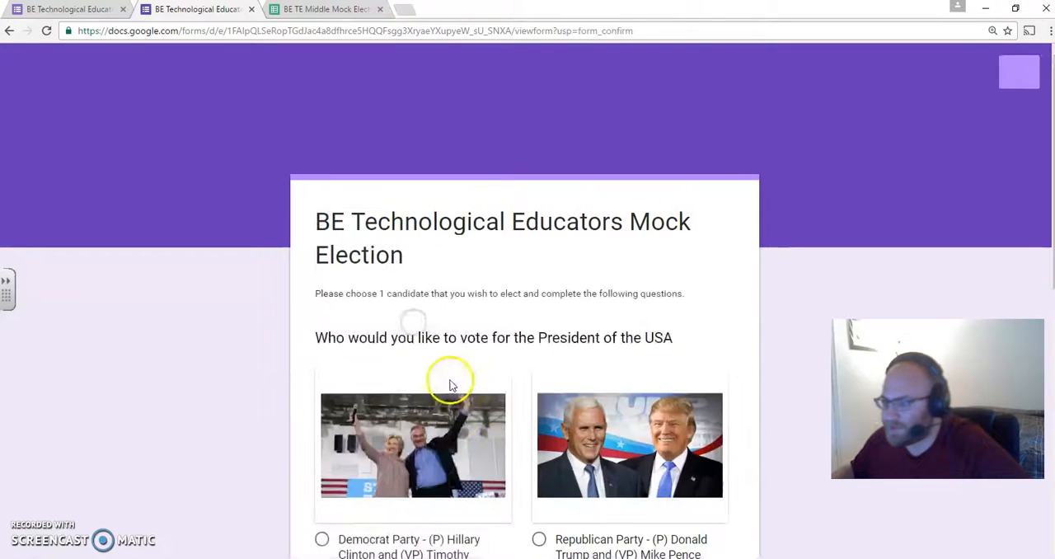
pyautogui.scroll(-3, 510, 375)
pyautogui.click(472, 425)
pyautogui.scroll(-5, 397, 453)
pyautogui.click(323, 352)
pyautogui.click(334, 418)
# - Submit one more response voting for the Democrat Party and answering Yes to the vending machine question
pyautogui.click(403, 323)
pyautogui.scroll(-1, 419, 391)
pyautogui.click(430, 398)
pyautogui.scroll(-6, 430, 396)
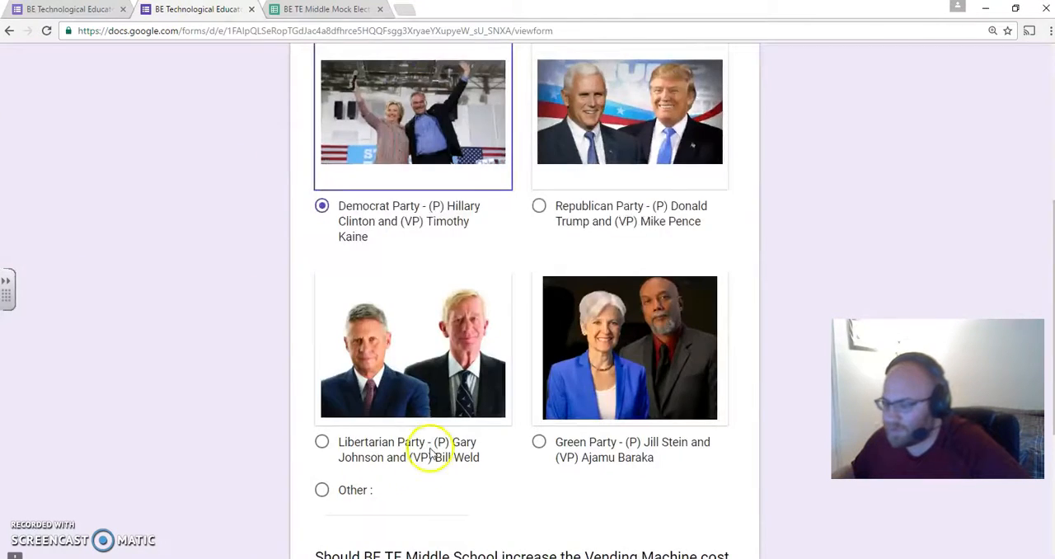
pyautogui.click(323, 360)
pyautogui.click(342, 452)
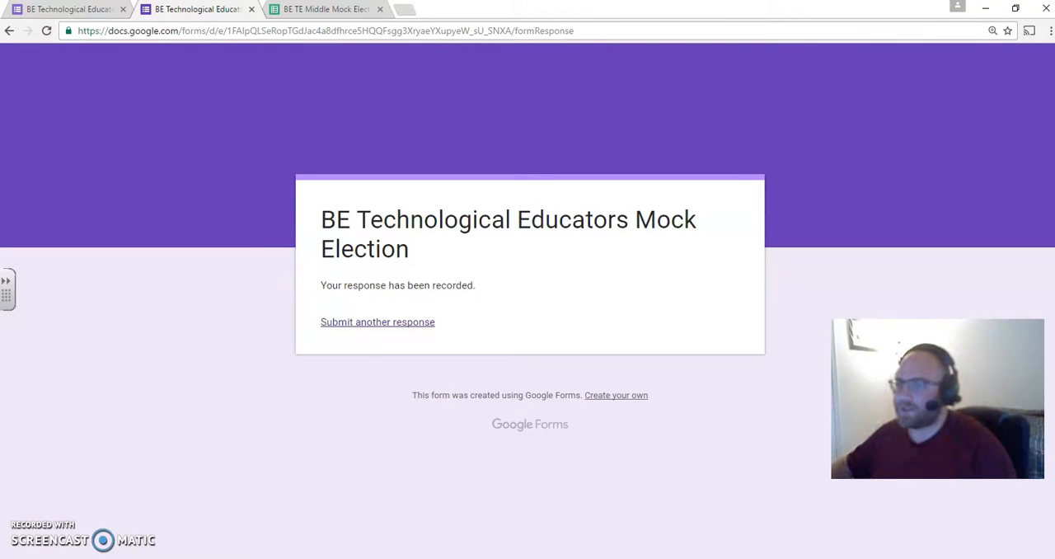
# - Switch to the response spreadsheet to check the submitted votes
pyautogui.click(325, 10)
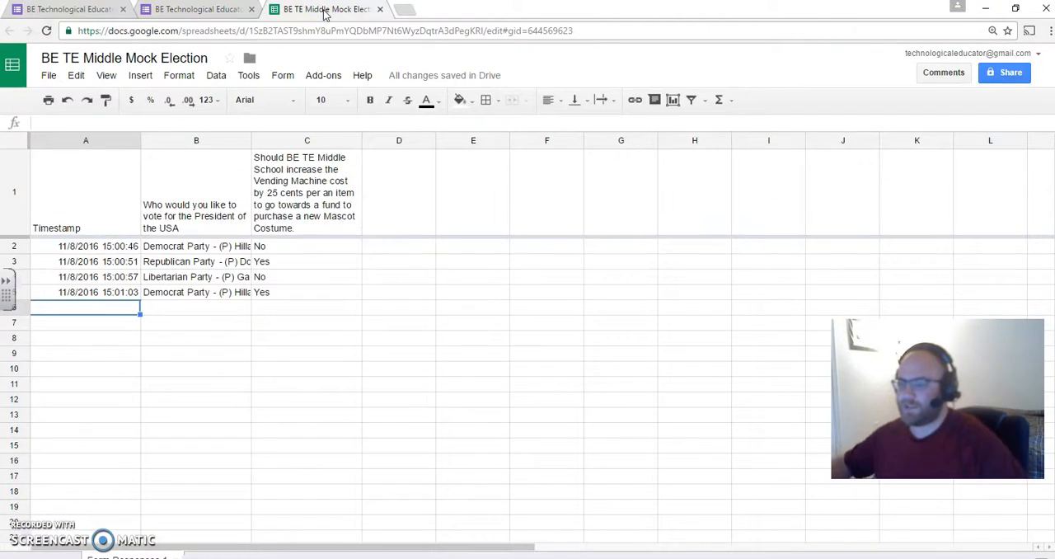
pyautogui.click(231, 141)
pyautogui.keyDown('shift'); pyautogui.click(295, 141); pyautogui.keyUp('shift')
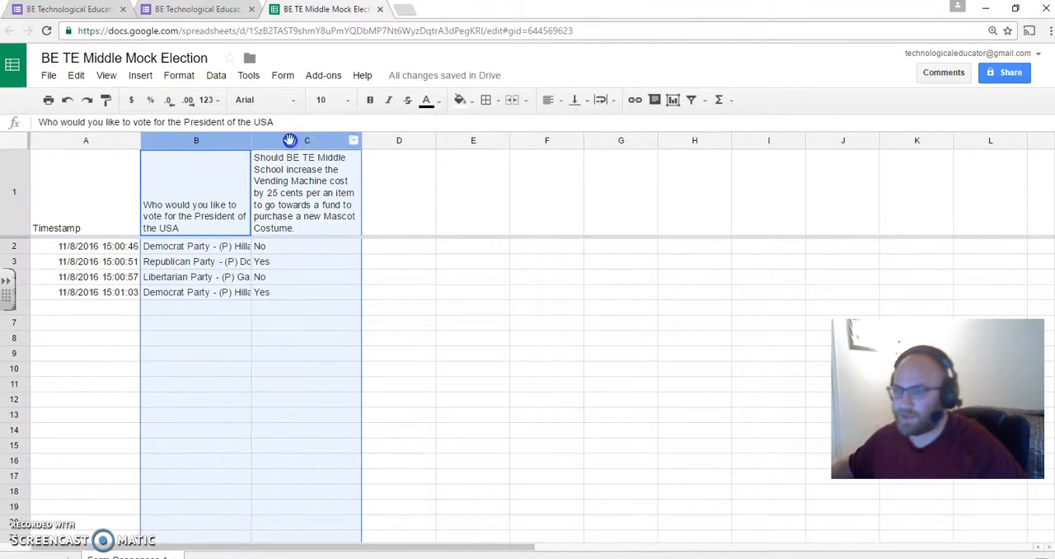
pyautogui.click(601, 102)
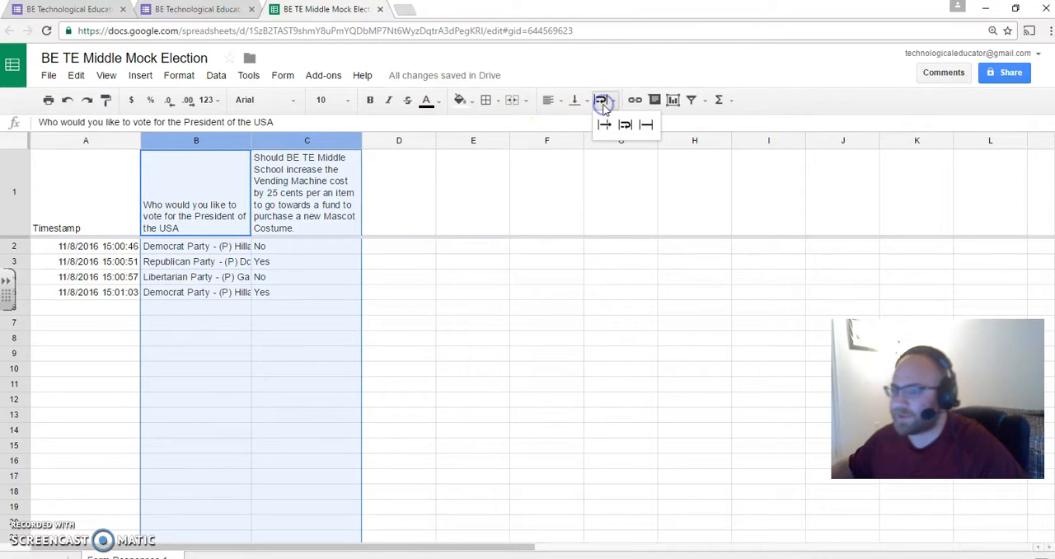
pyautogui.click(471, 200)
# - Widen column B of the response spreadsheet so each full party and candidate answer fits on one line
pyautogui.click(245, 166)
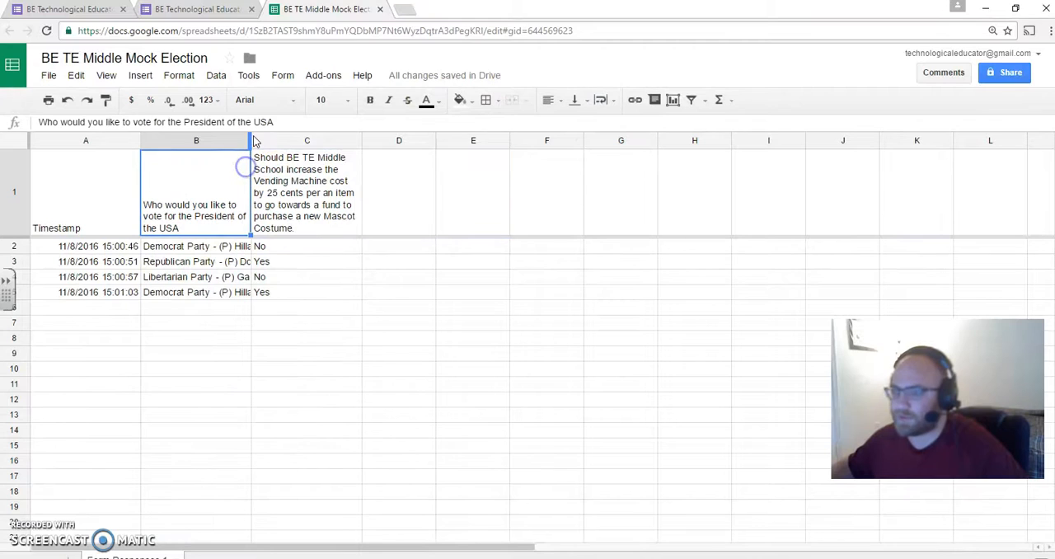
pyautogui.moveTo(252, 138); pyautogui.dragTo(439, 155)
pyautogui.click(252, 246)
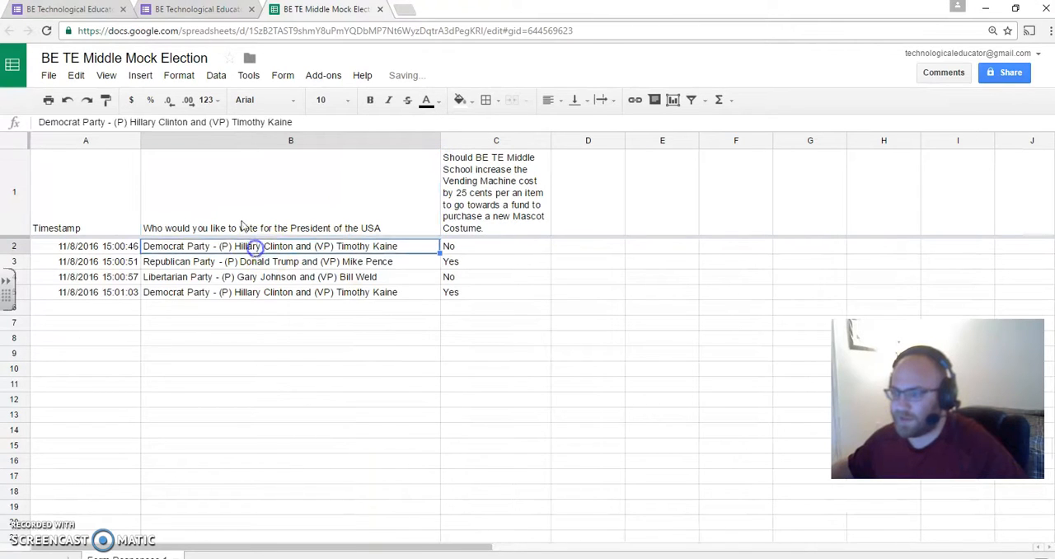
# - Center the contents of columns B and C horizontally
pyautogui.keyDown('shift'); pyautogui.click(476, 145); pyautogui.keyUp('shift')
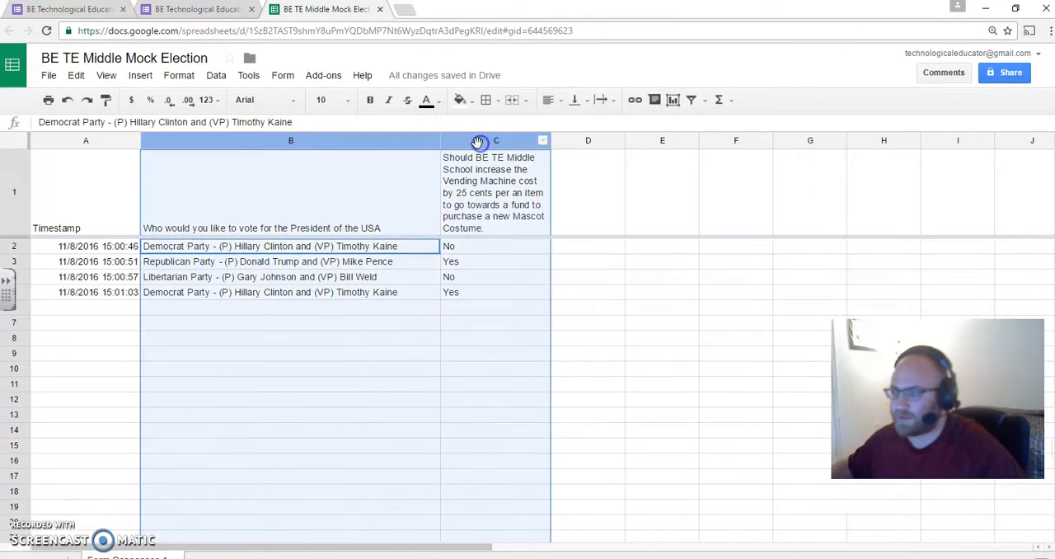
pyautogui.click(560, 100)
pyautogui.click(571, 125)
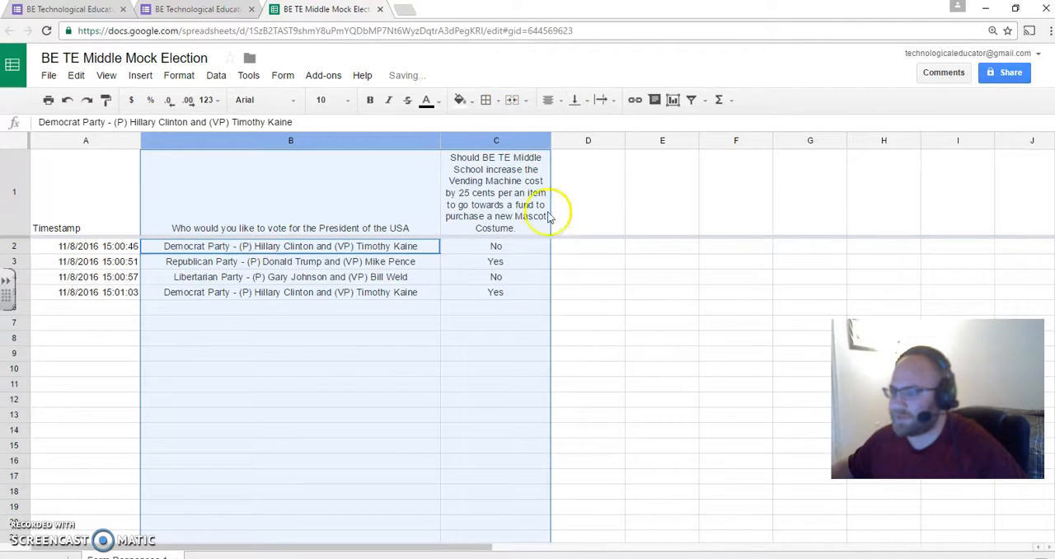
pyautogui.click(558, 249)
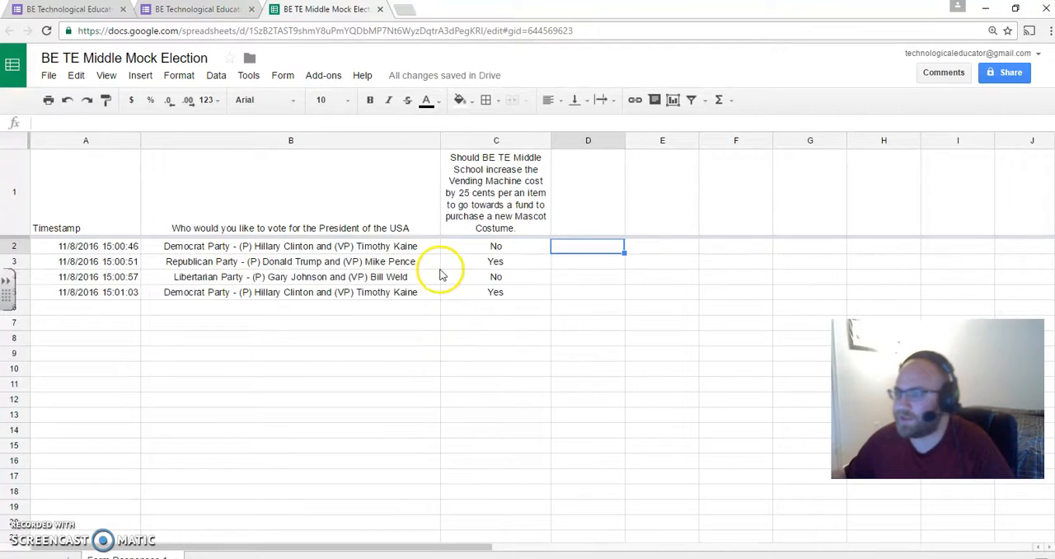
# - Show the form's summary of responses and examine the result charts for the presidential and vending machine questions
pyautogui.click(279, 75)
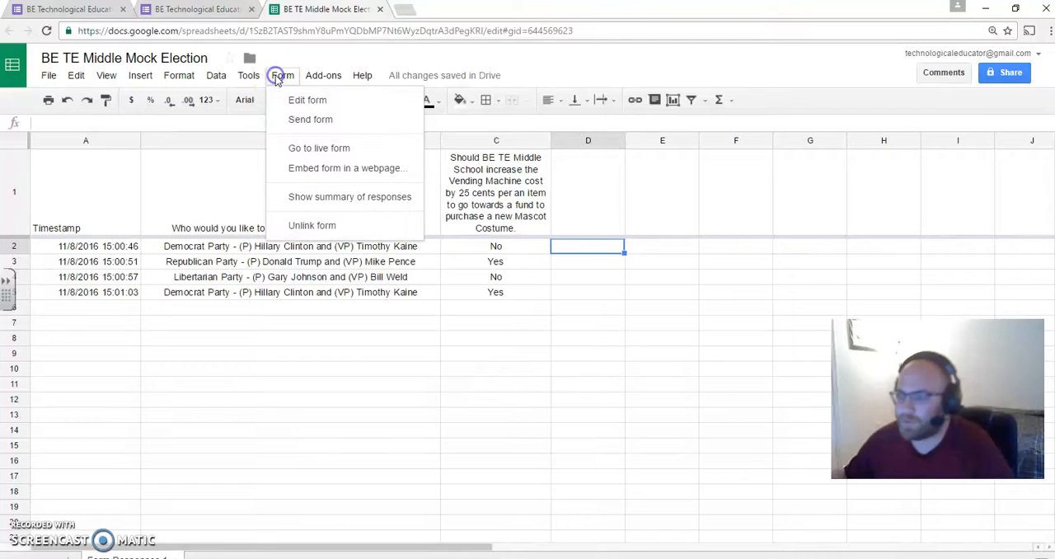
pyautogui.click(360, 197)
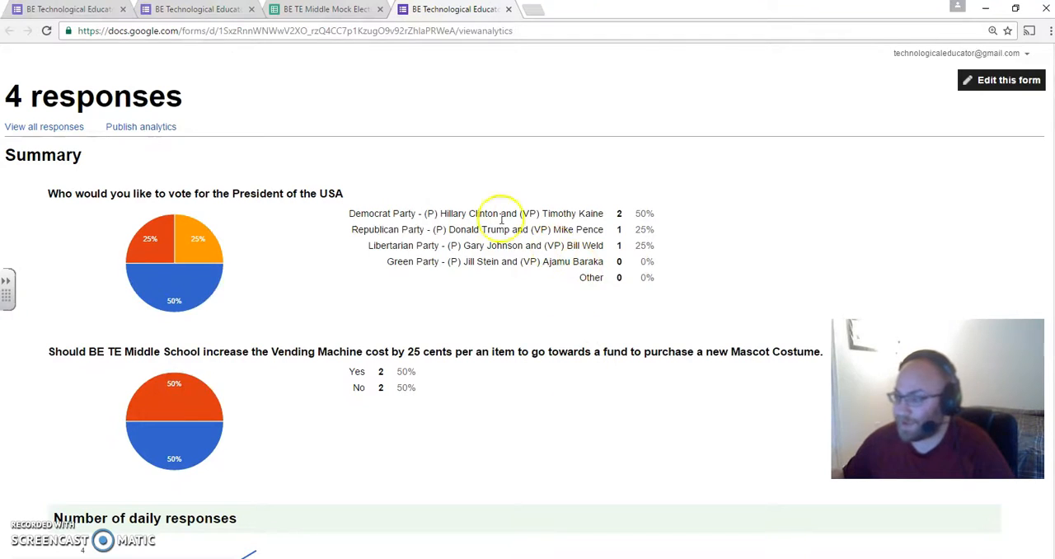
pyautogui.scroll(-2, 519, 264)
pyautogui.scroll(2, 515, 244)
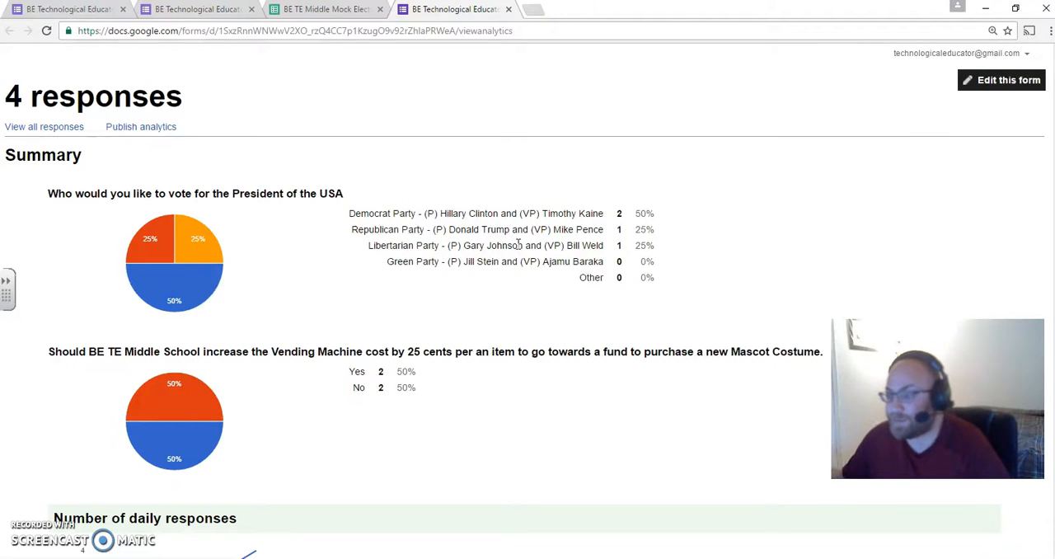
pyautogui.moveTo(190, 288)
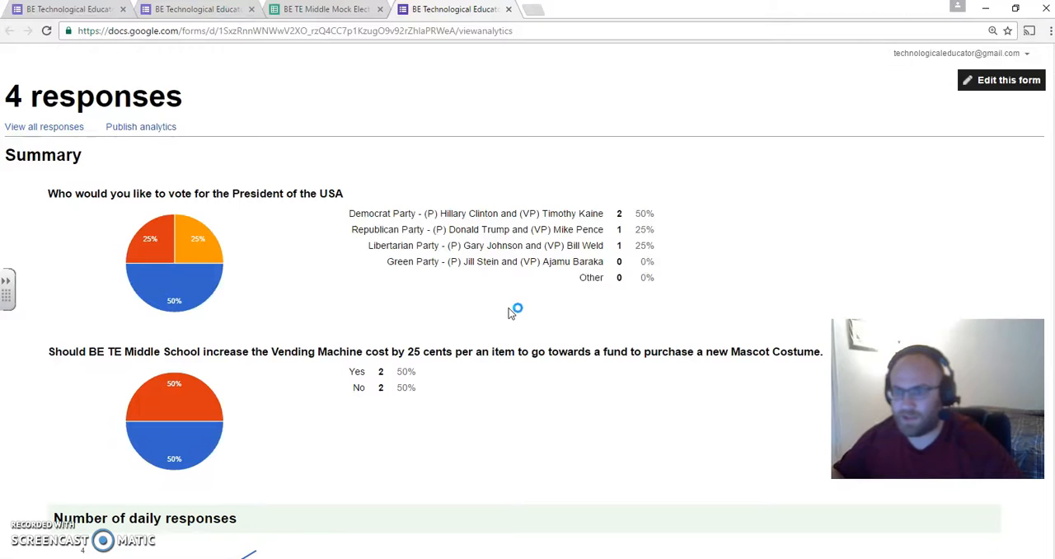
# - Return to the form editor, open the form's shareable link for sending and shorten its URL
pyautogui.click(223, 9)
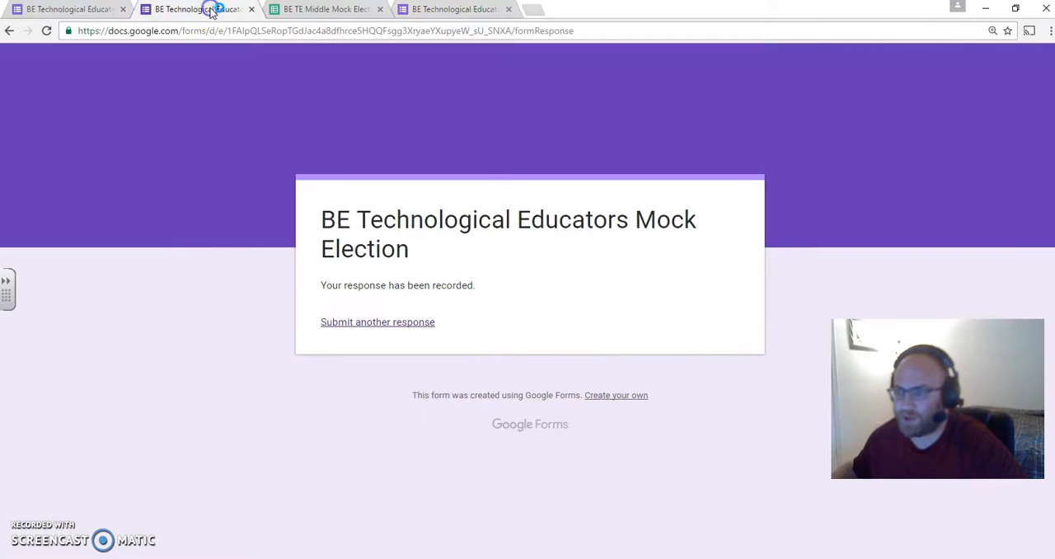
pyautogui.click(82, 8)
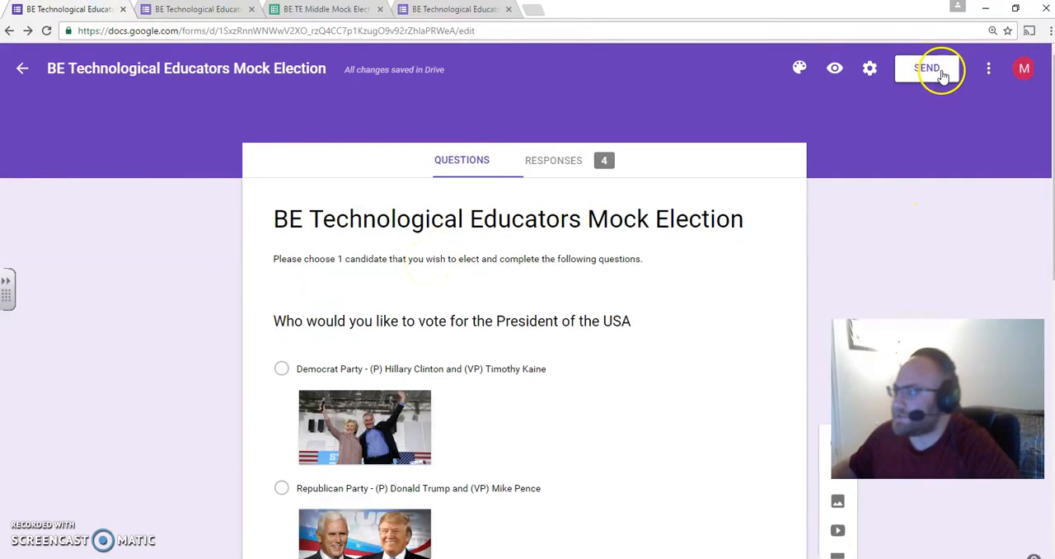
pyautogui.click(988, 69)
pyautogui.click(988, 73)
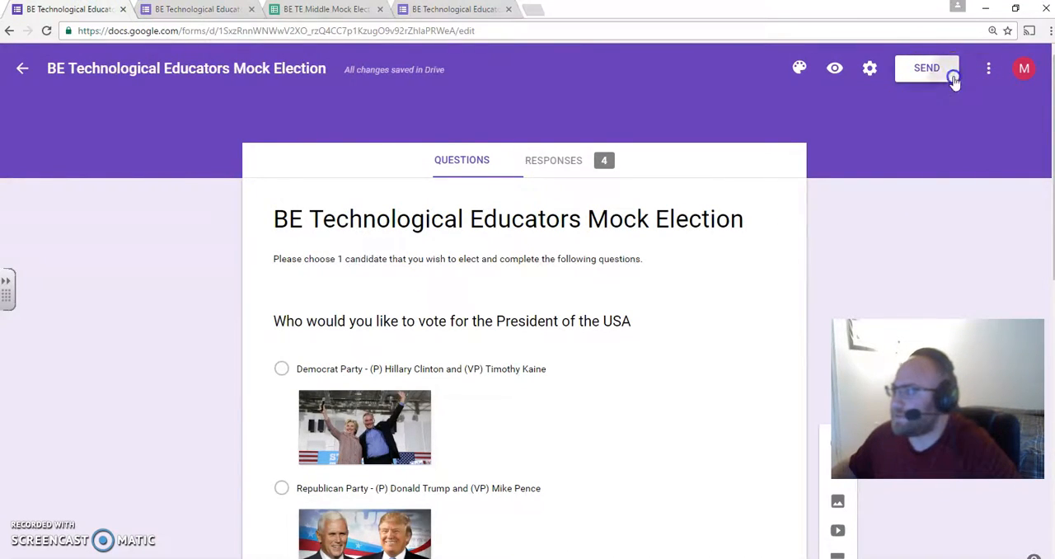
pyautogui.click(926, 70)
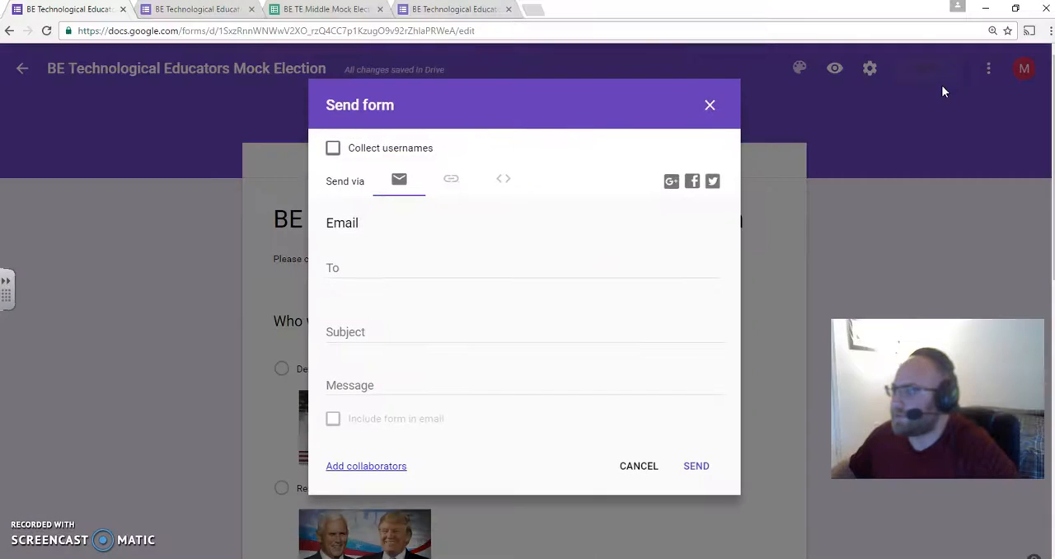
pyautogui.click(456, 179)
pyautogui.click(484, 251)
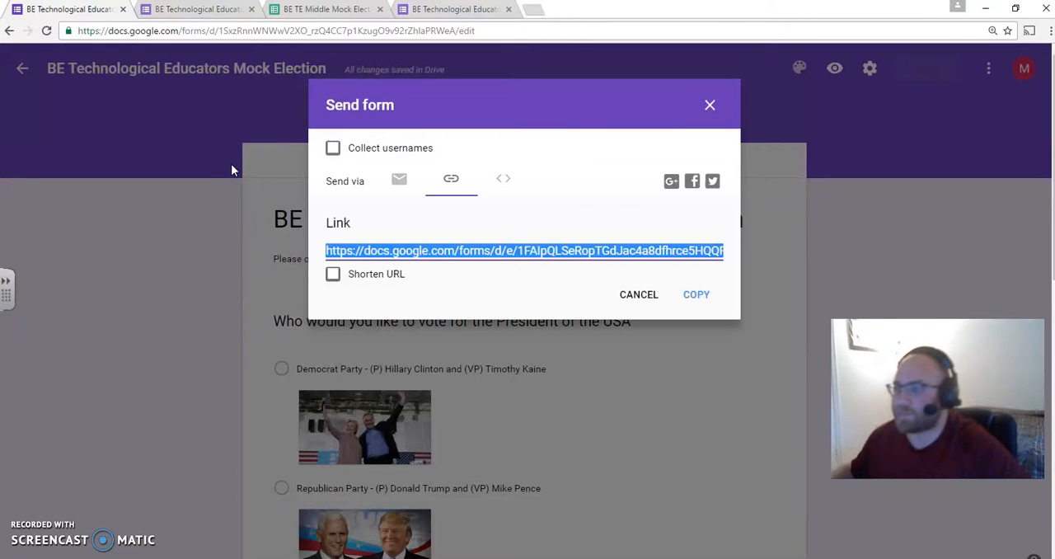
pyautogui.rightClick(403, 252)
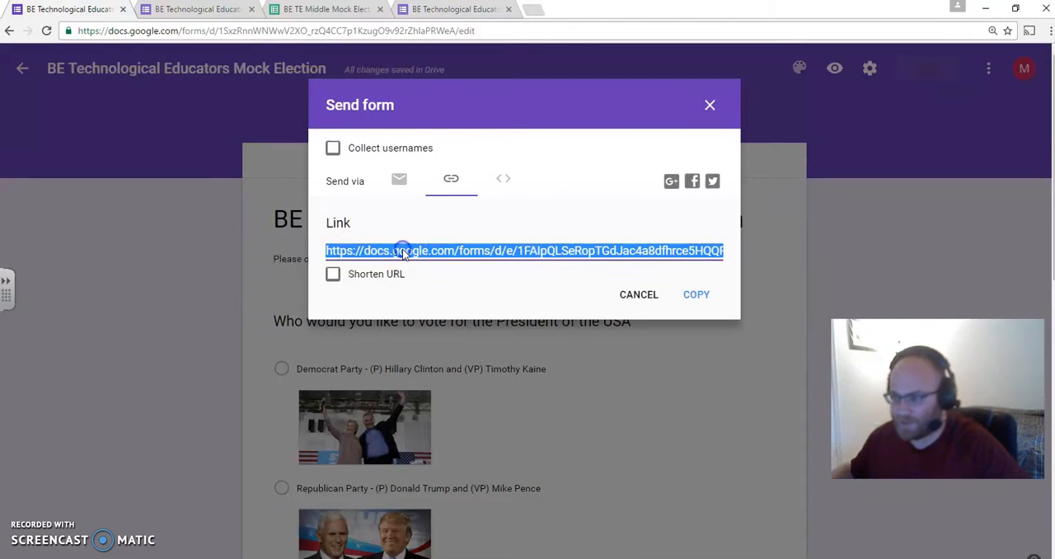
pyautogui.click(371, 274)
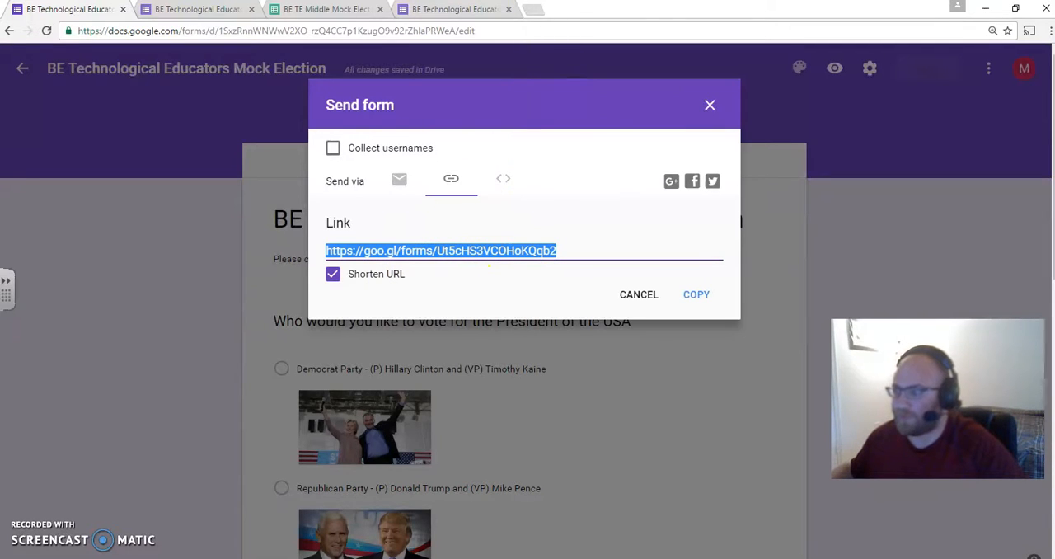
pyautogui.click(541, 10)
pyautogui.write('ww')
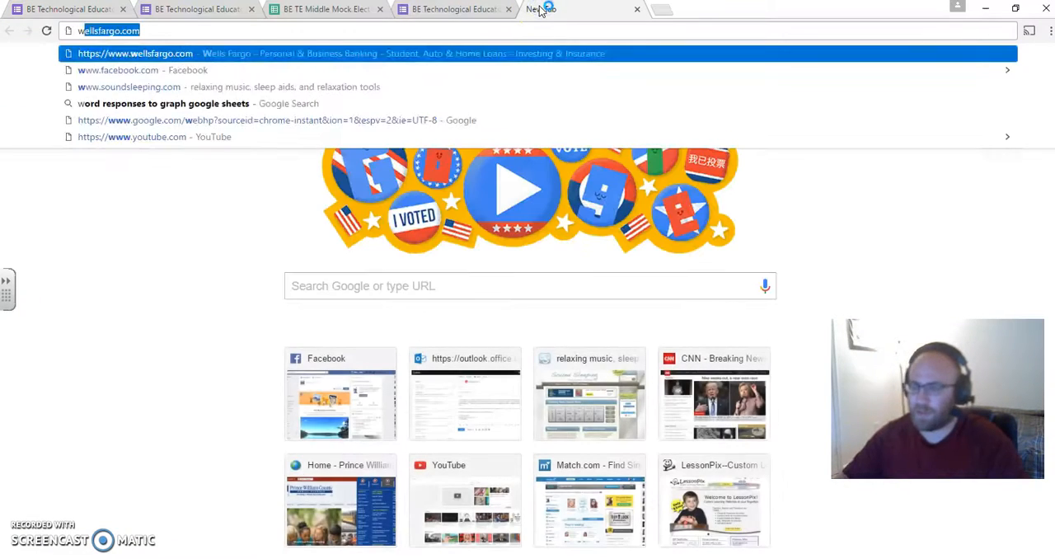
pyautogui.write('t')
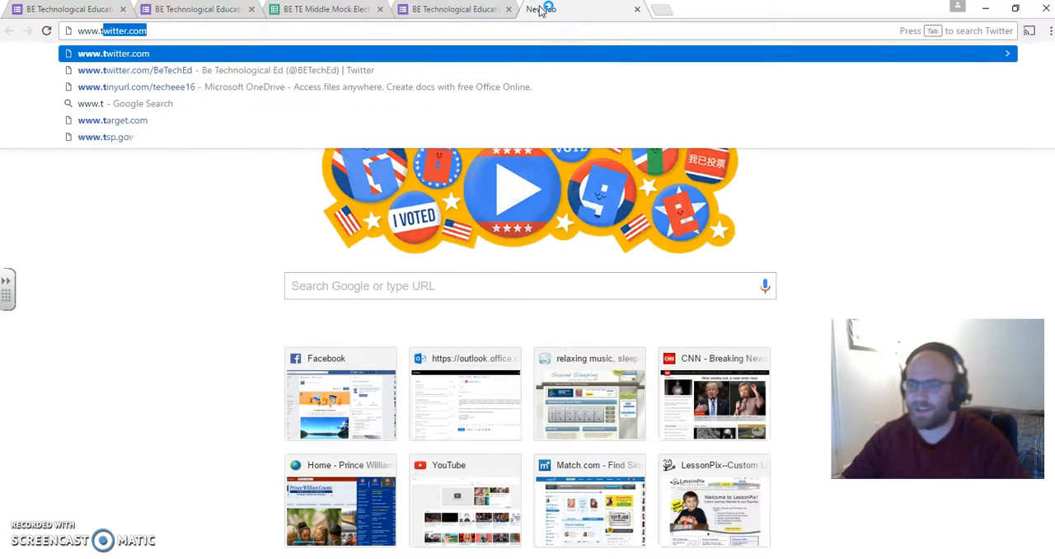
pyautogui.write('inyurl.com')
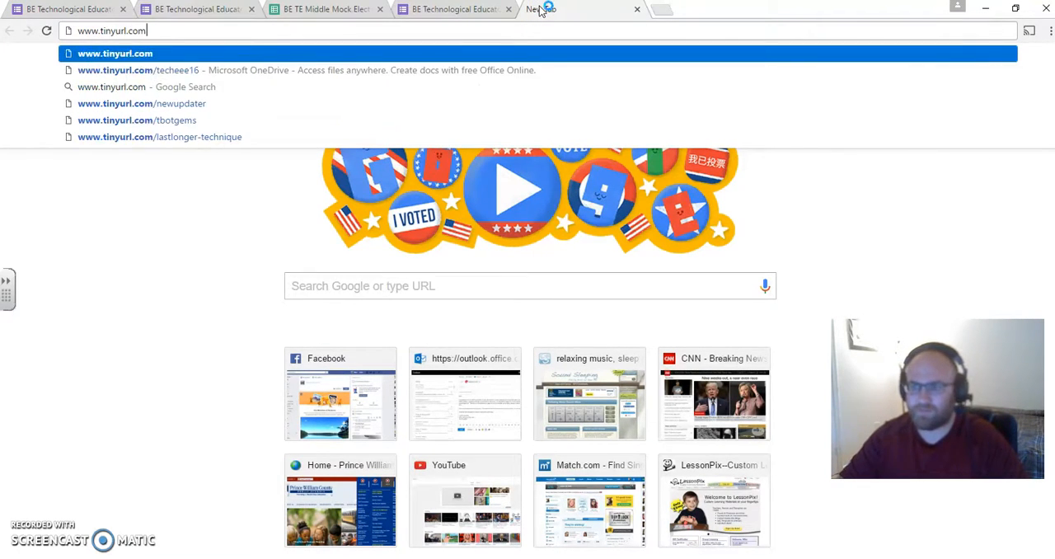
pyautogui.press('Return')
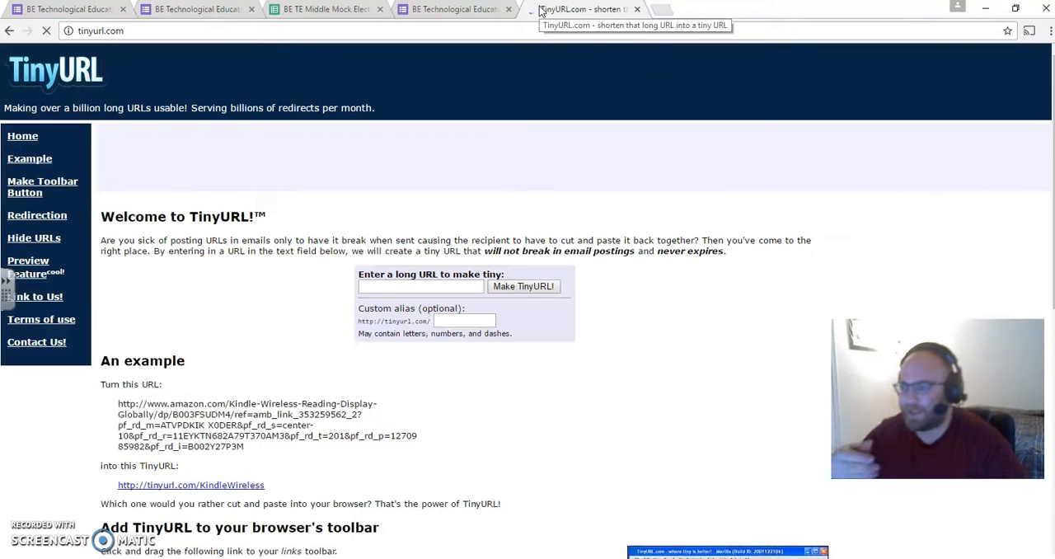
# - Find the form's Send form link again, return to TinyURL and paste the copied link as the long URL
pyautogui.click(470, 10)
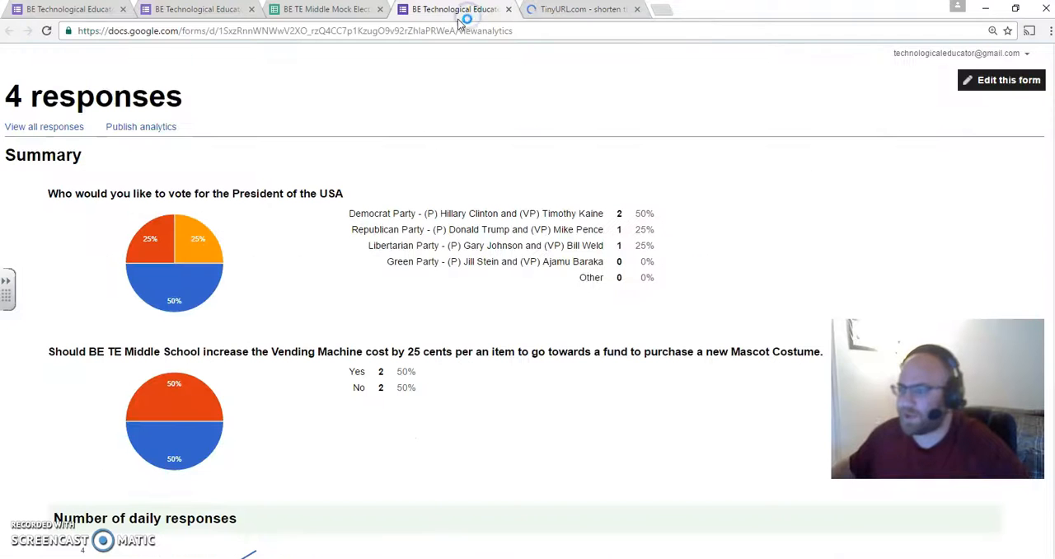
pyautogui.click(219, 9)
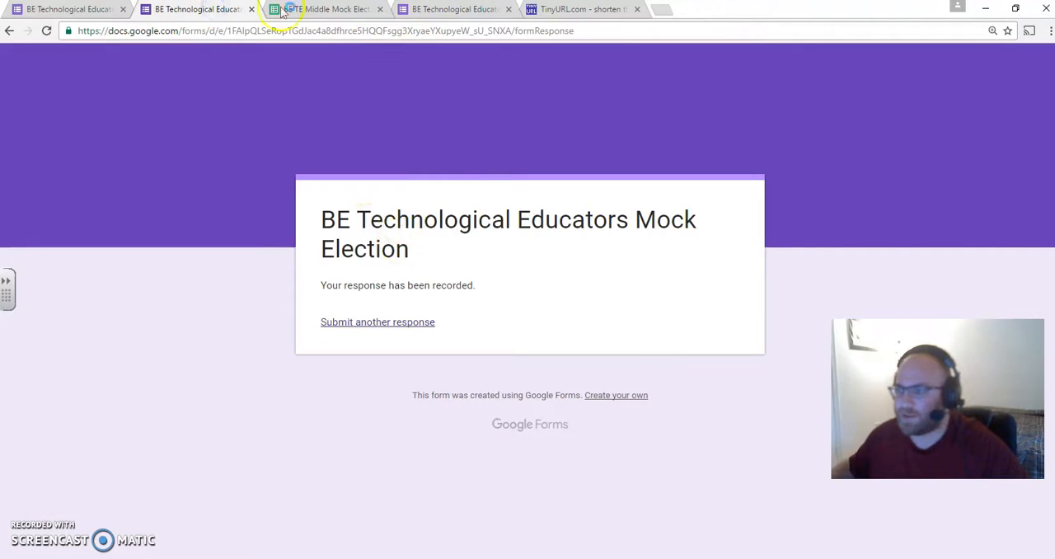
pyautogui.click(80, 10)
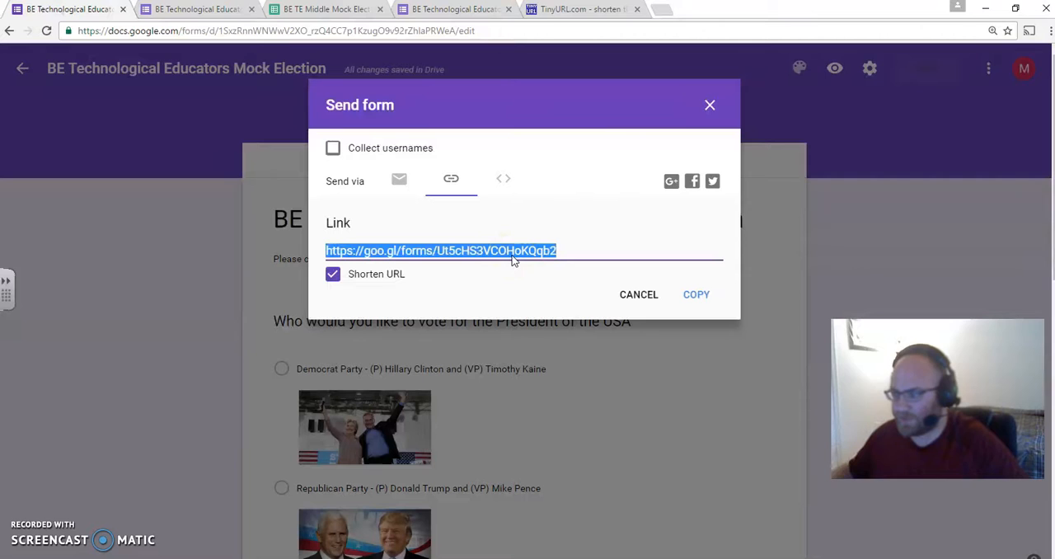
pyautogui.click(576, 10)
pyautogui.click(423, 285)
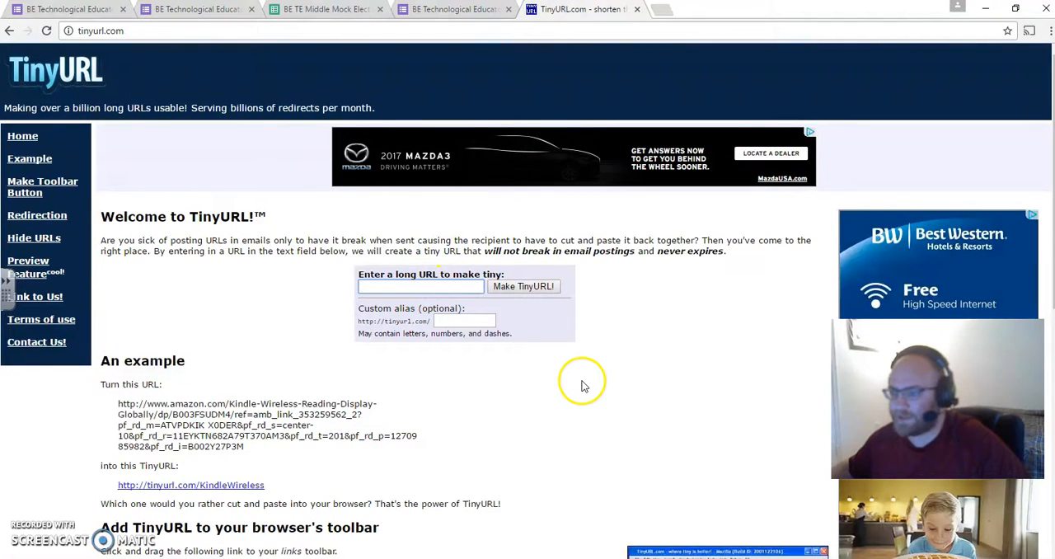
pyautogui.hotkey('ctrl', 'v')
# - Set the custom alias to "BETE Election" and create the TinyURL
pyautogui.click(473, 317)
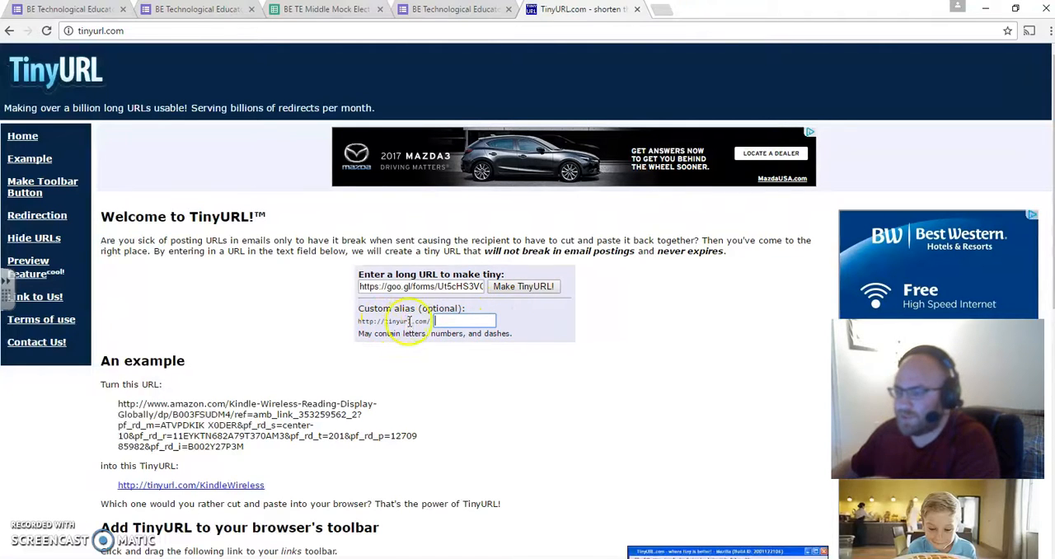
pyautogui.click(451, 322)
pyautogui.write('BETE')
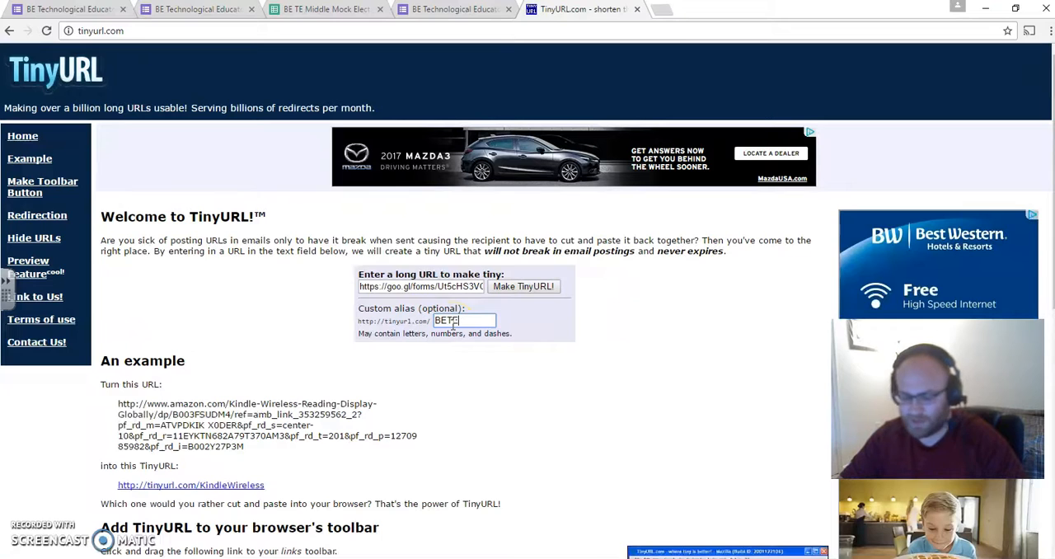
pyautogui.write('-Election')
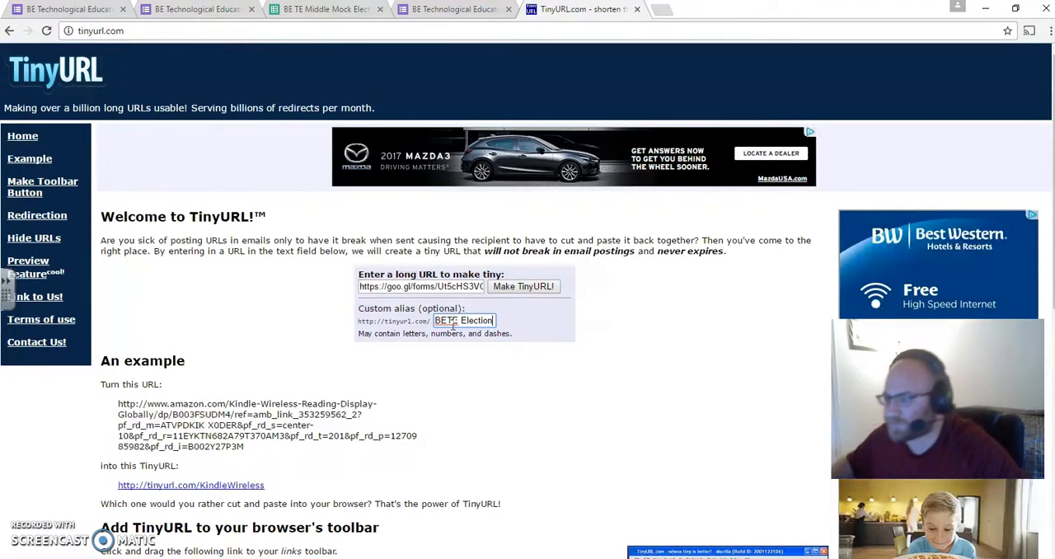
pyautogui.click(527, 287)
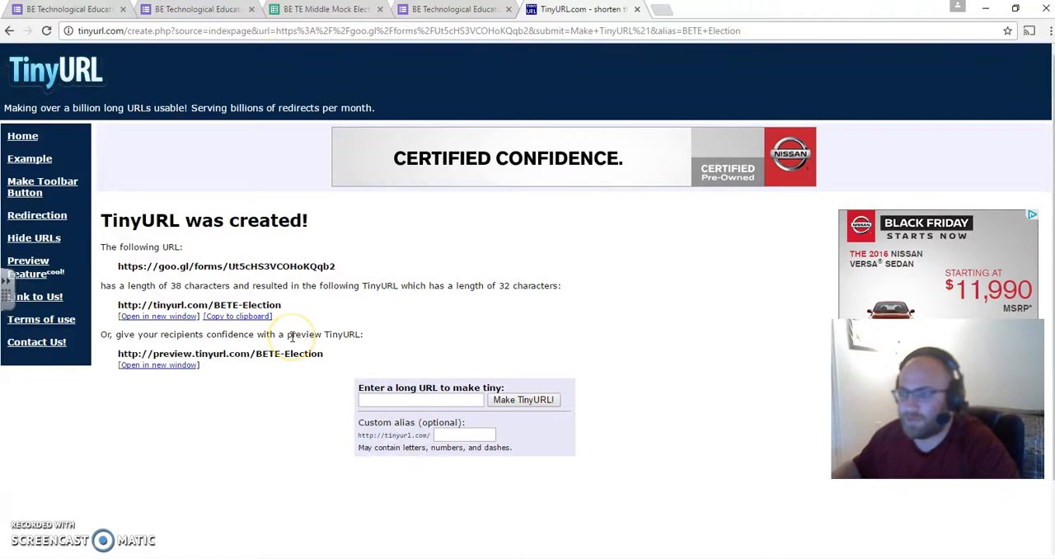
pyautogui.click(660, 9)
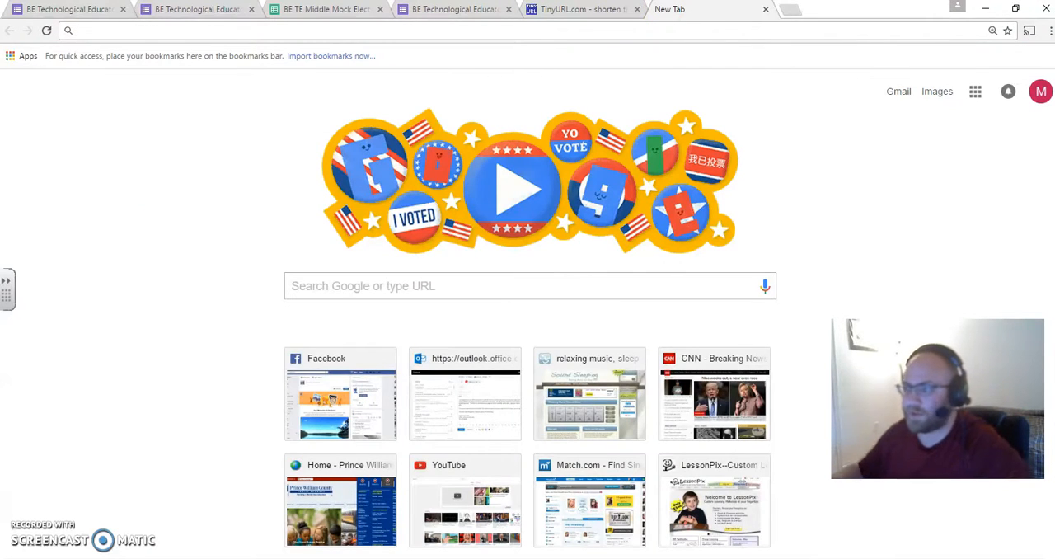
pyautogui.write('www.tinu')
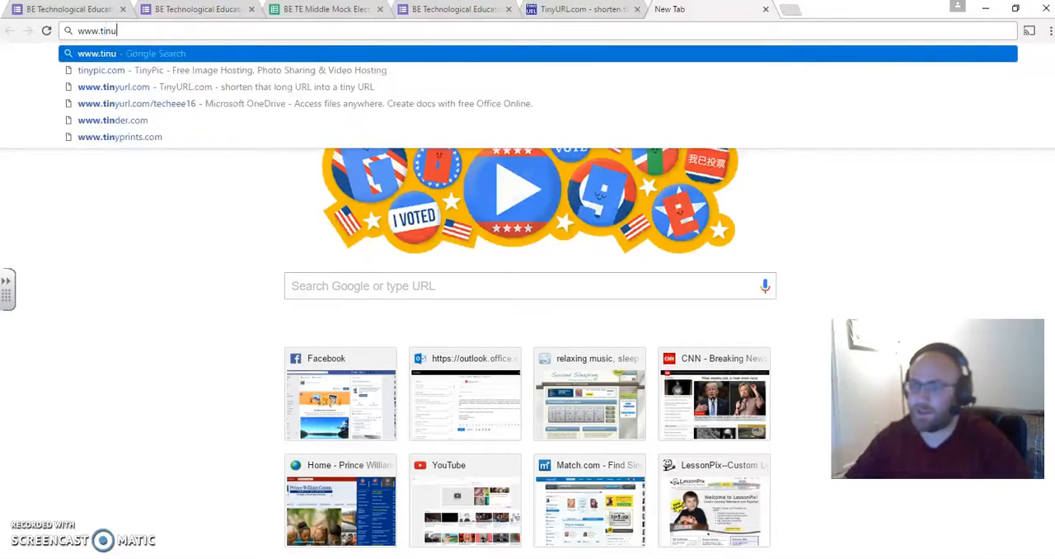
pyautogui.press('BackSpace')
pyautogui.write('yurl')
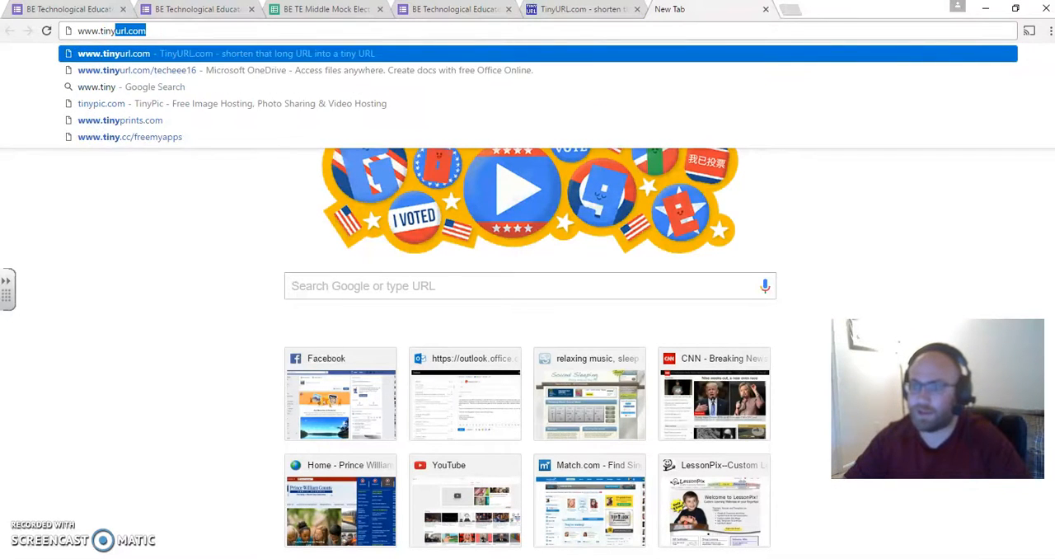
pyautogui.write('.com/B')
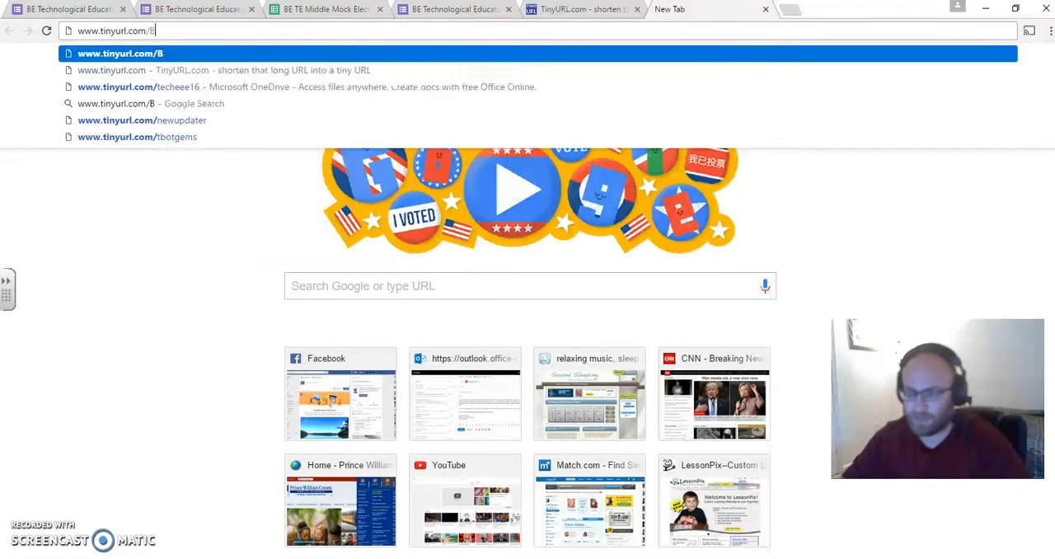
pyautogui.write('ETEElection')
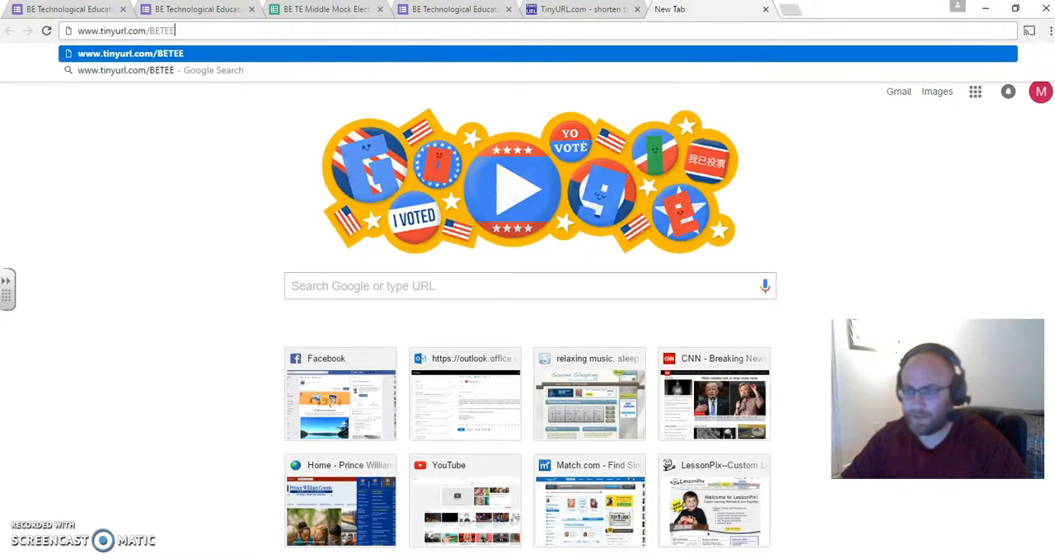
pyautogui.press('Return')
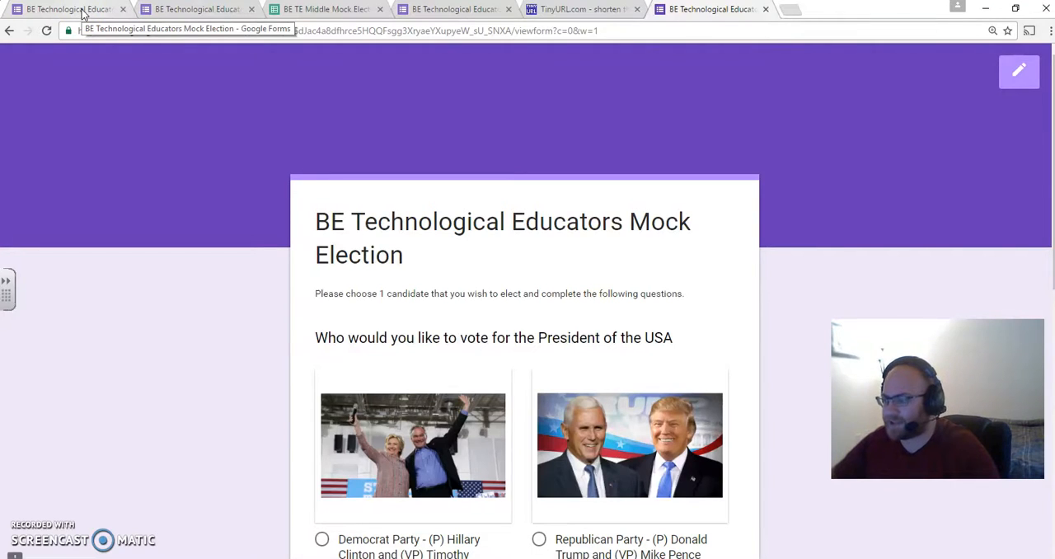
# - Return to the form editor, dismiss the Send form dialog and add a blank question below the form description
pyautogui.click(81, 10)
pyautogui.click(640, 297)
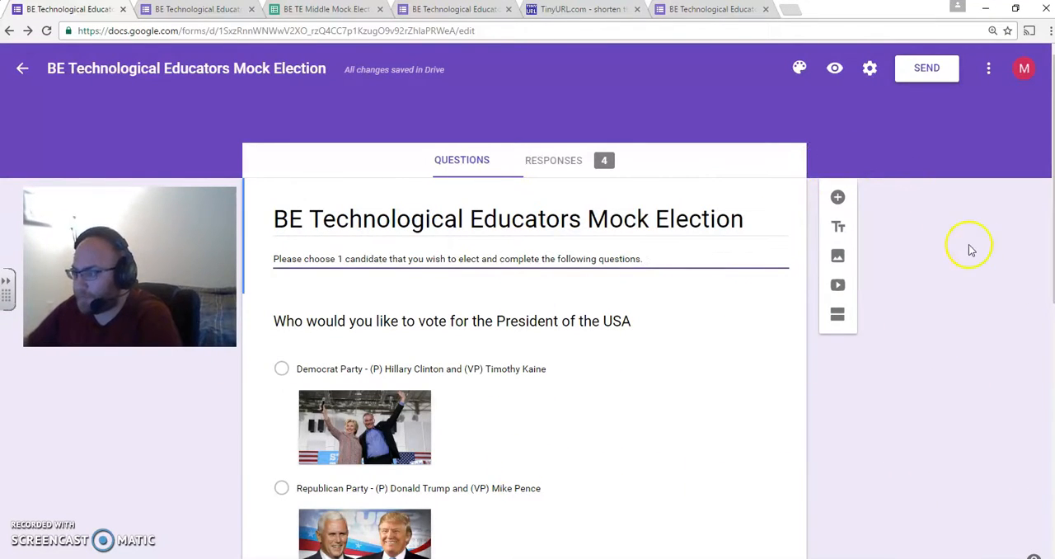
pyautogui.click(838, 198)
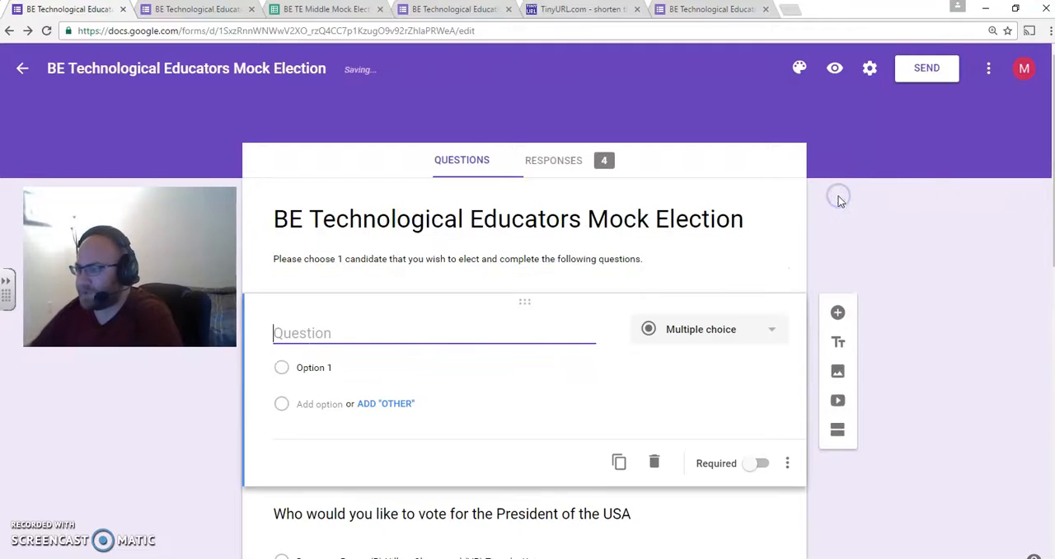
# - Examine the available question types for the new question and the options for adding images, videos and sections
pyautogui.click(750, 329)
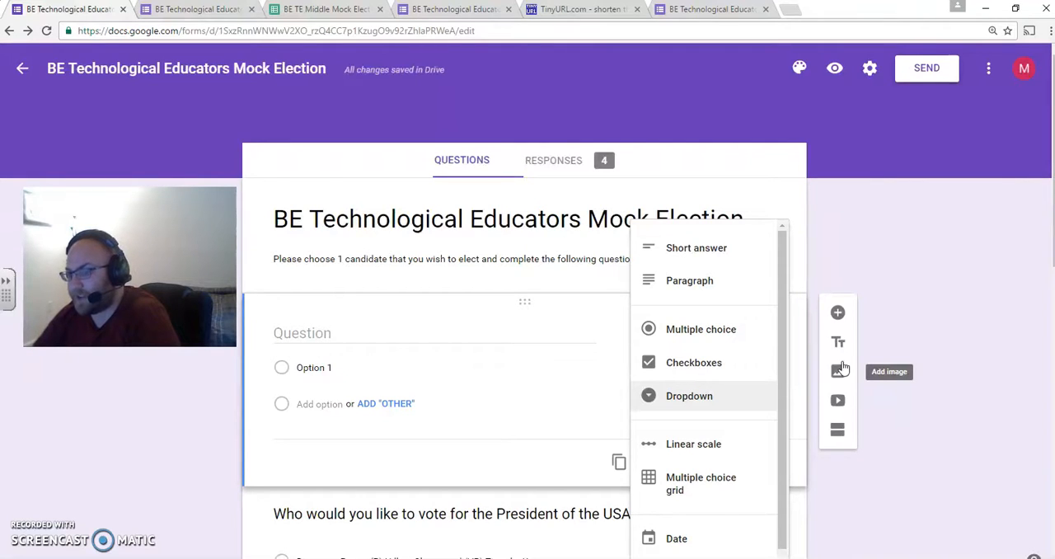
pyautogui.click(838, 401)
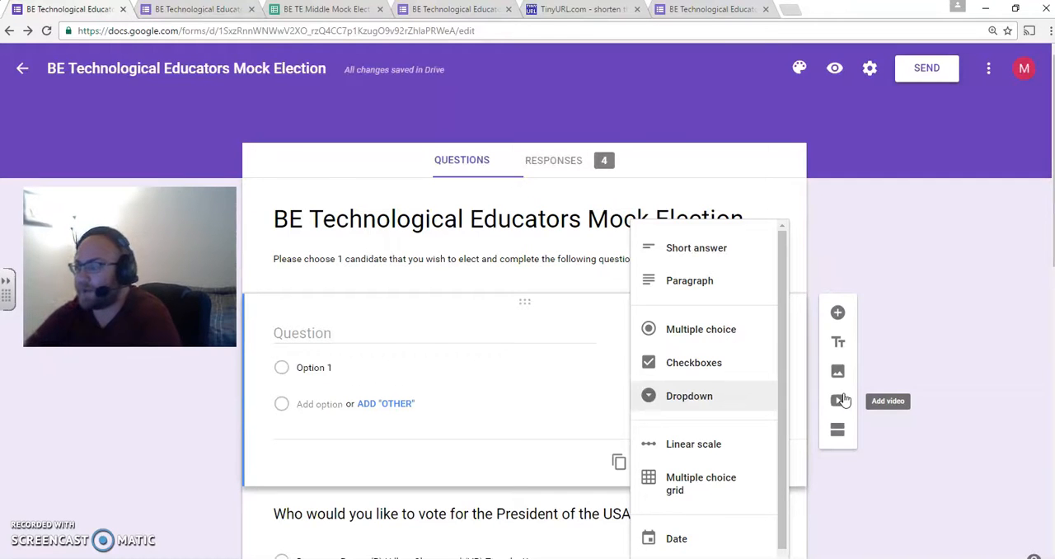
pyautogui.click(837, 426)
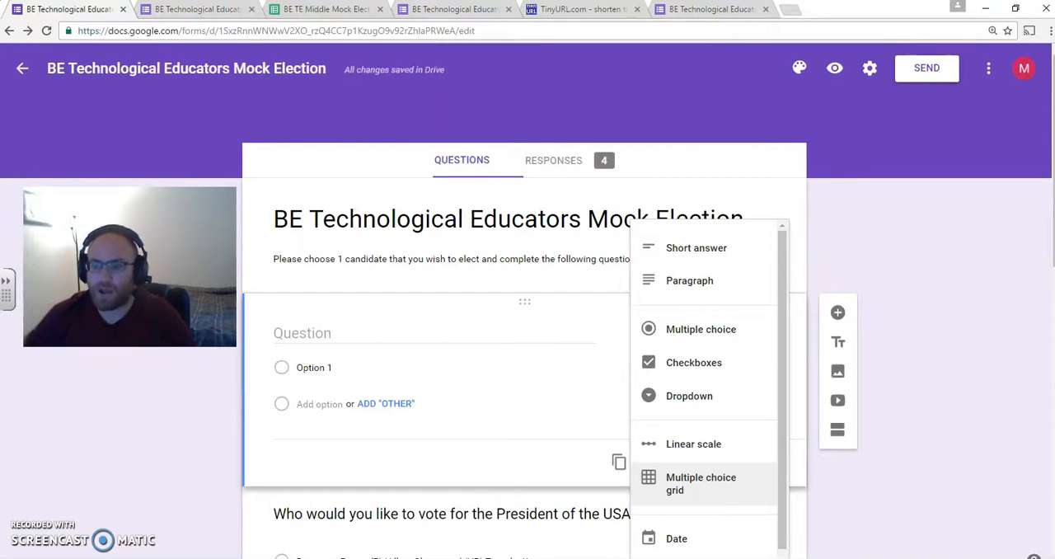
pyautogui.click(1029, 196)
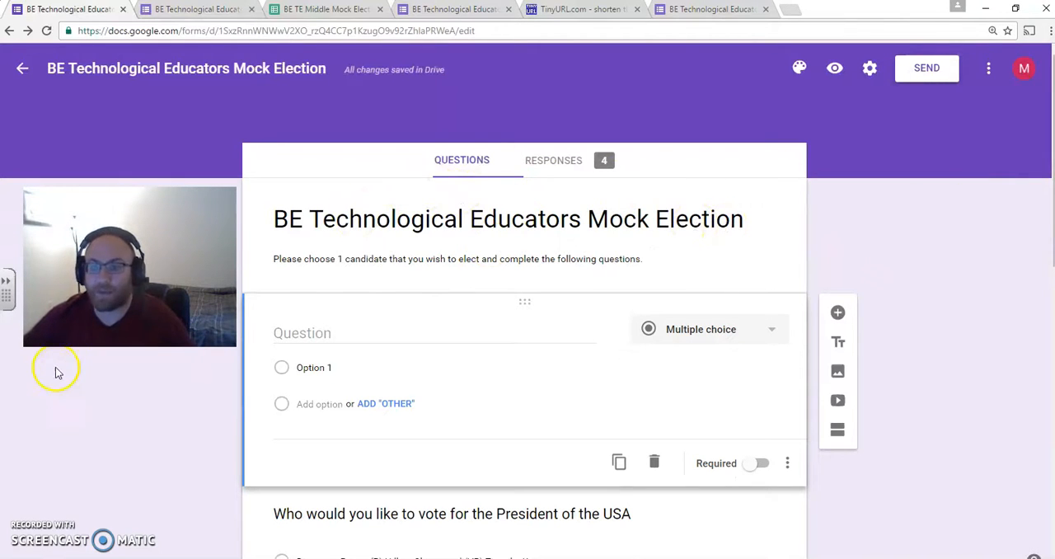
# - Switch to the BE TE website and look through its Accommodations and Modifications page
pyautogui.moveTo(0, 8); pyautogui.dragTo(737, 2)
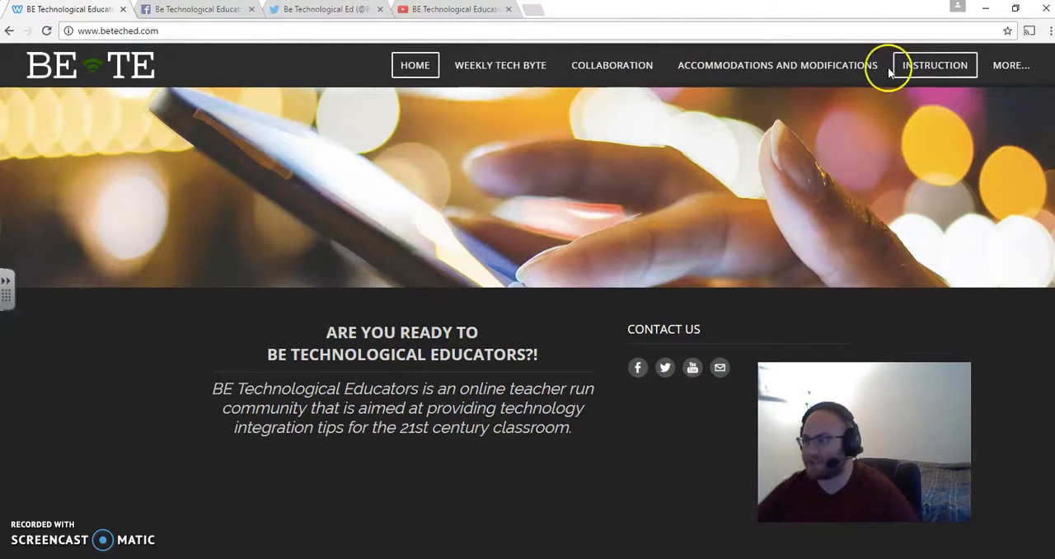
pyautogui.click(863, 68)
pyautogui.scroll(-3, 738, 181)
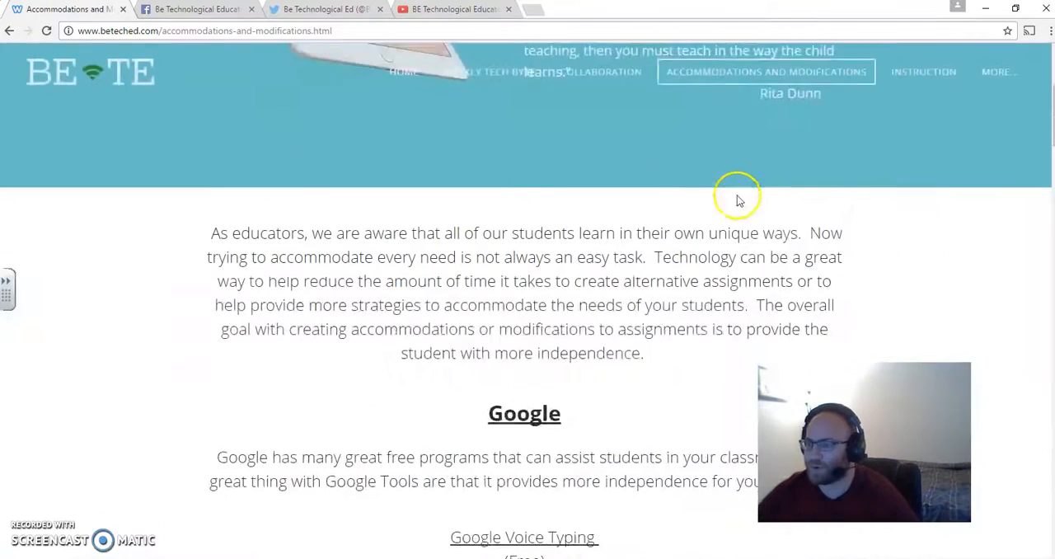
pyautogui.scroll(-8, 737, 200)
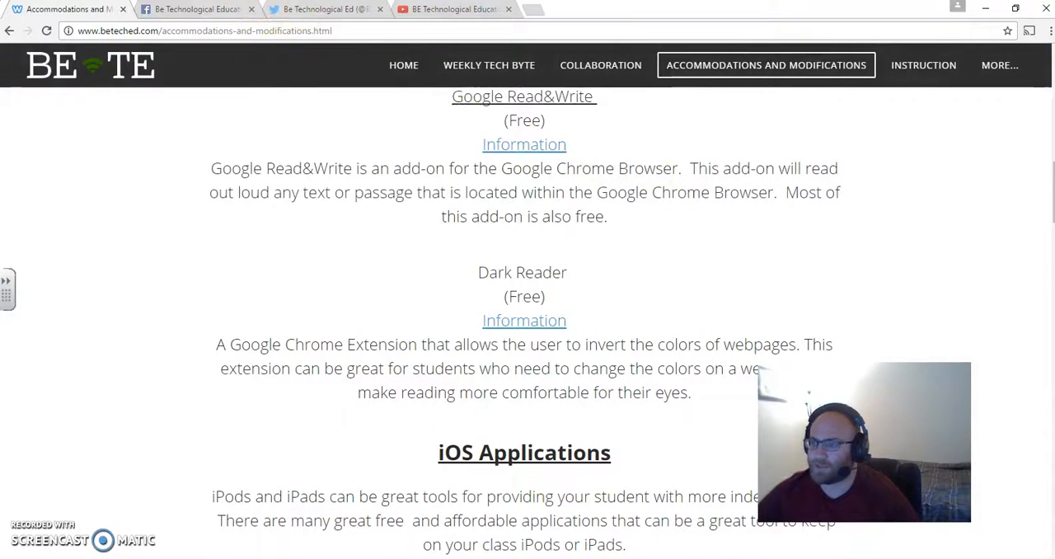
# - View the Be Technological Educators Facebook page, Twitter profile and YouTube channel
pyautogui.click(194, 9)
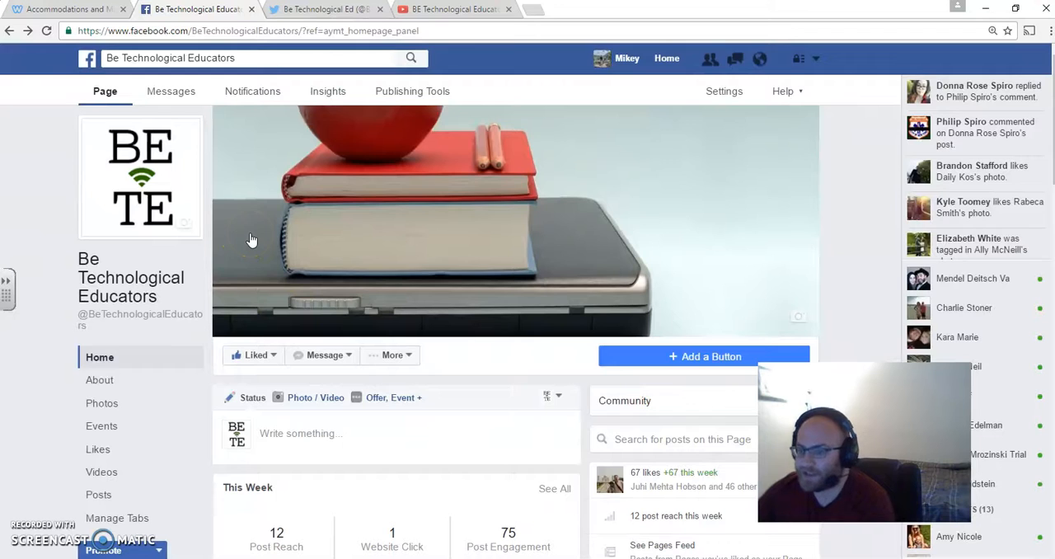
pyautogui.click(309, 12)
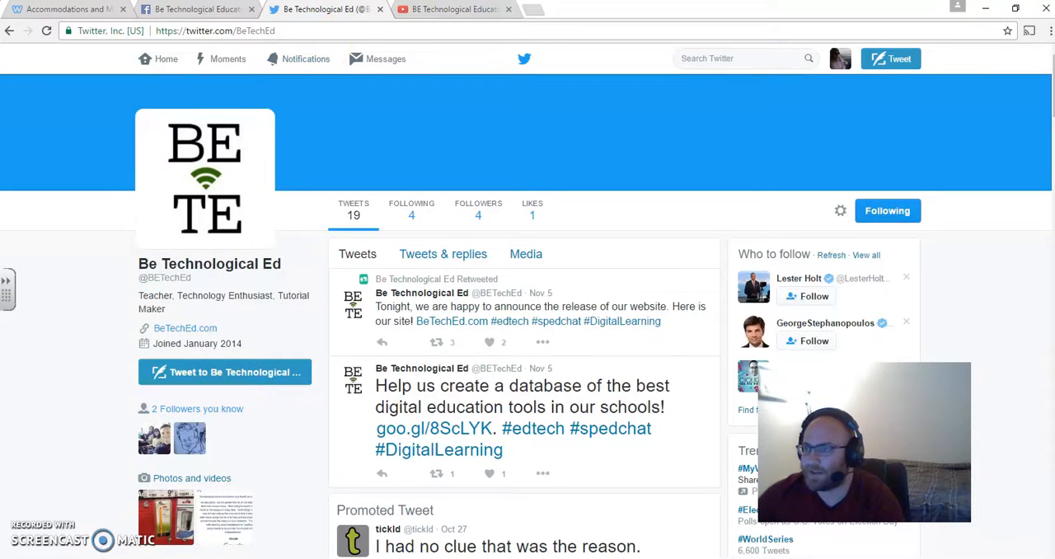
pyautogui.click(472, 9)
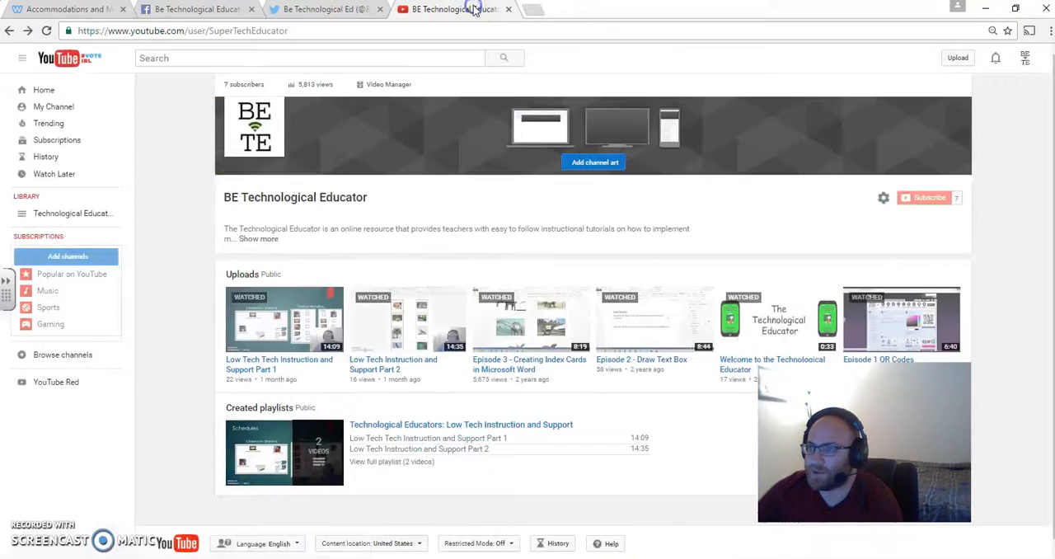